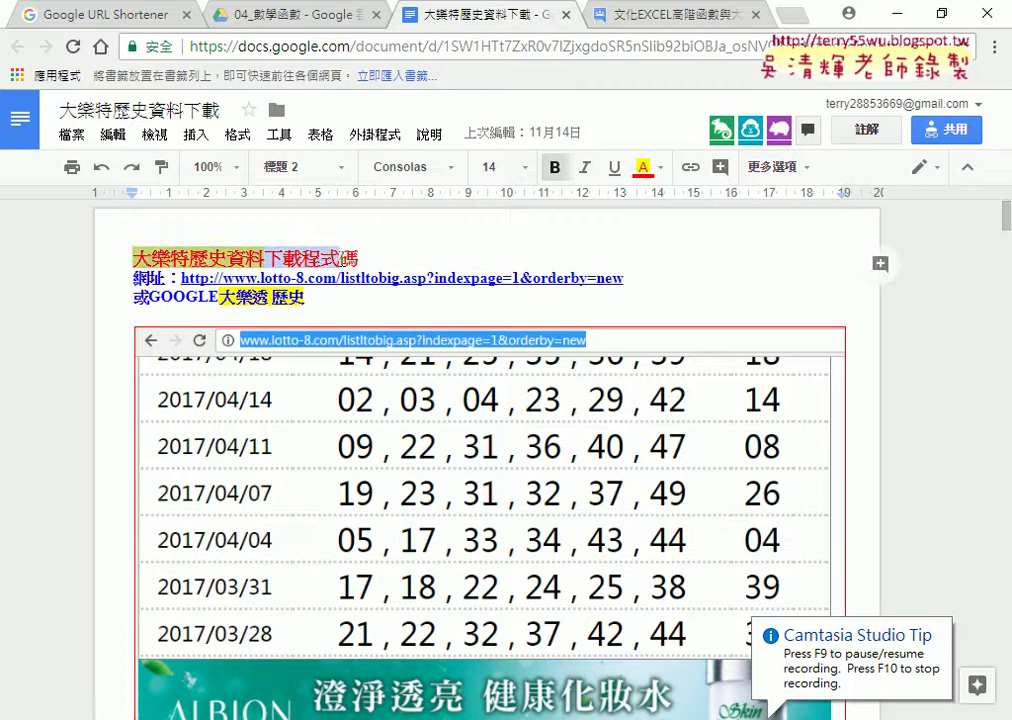
Copy the phrase 大樂透 歷史 from the Google Docs document.
{"action": "left_click", "coordinate": [309, 298]}
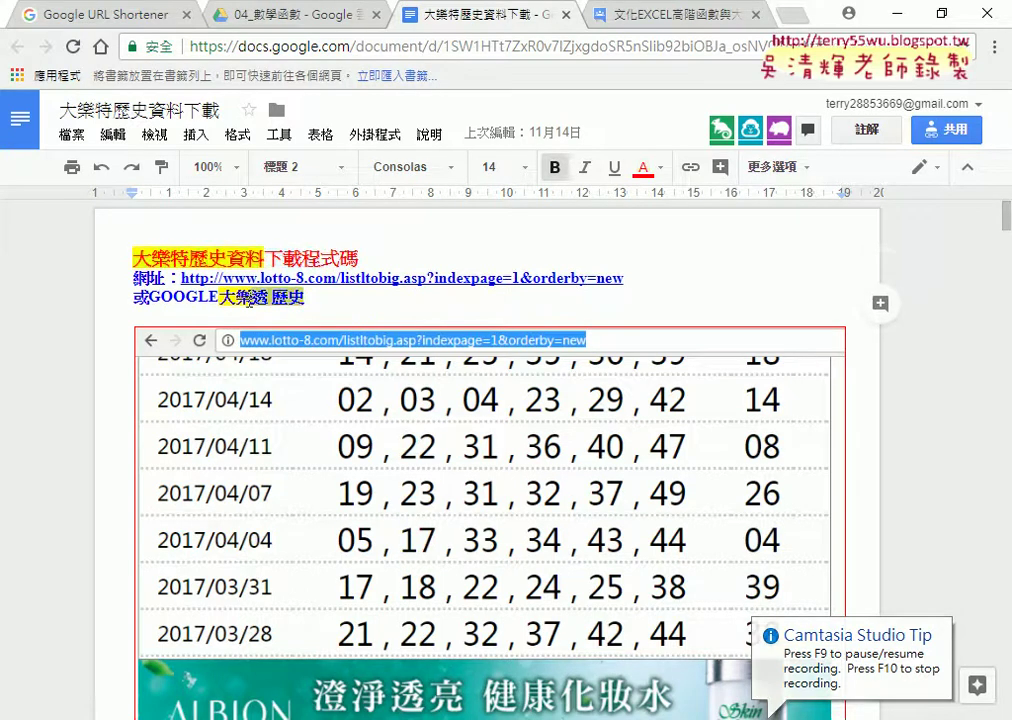
{"action": "right_click", "coordinate": [305, 298]}
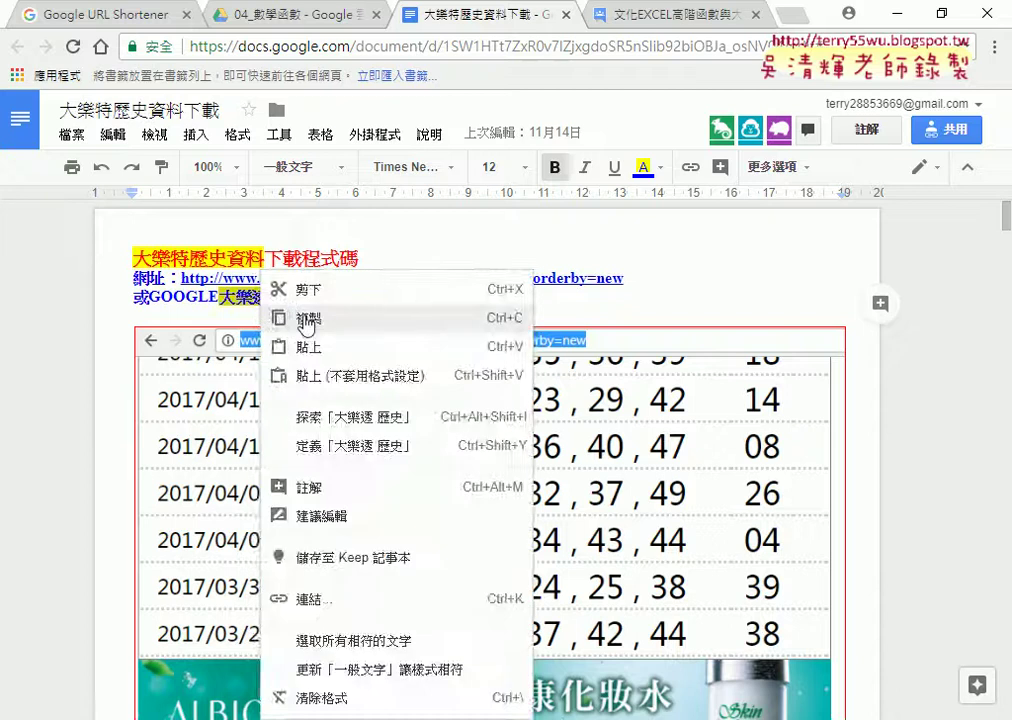
{"action": "left_click", "coordinate": [289, 318]}
In a new tab, paste and search Google for 大樂透 歷史.
{"action": "key", "text": "ctrl+t"}
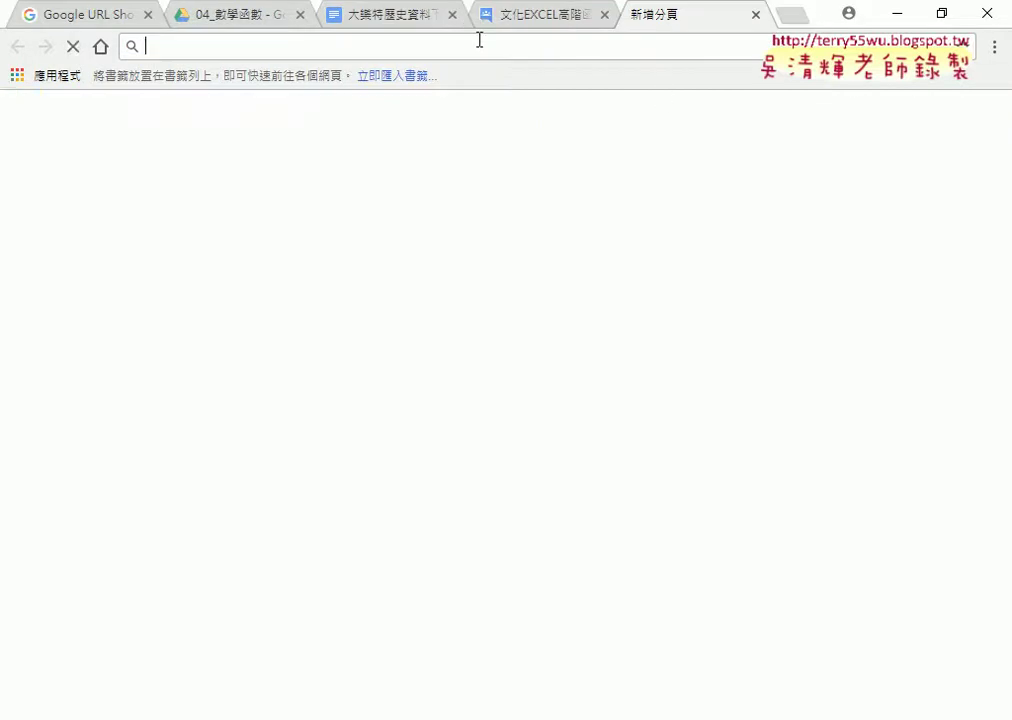
{"action": "right_click", "coordinate": [481, 40]}
{"action": "left_click", "coordinate": [525, 140]}
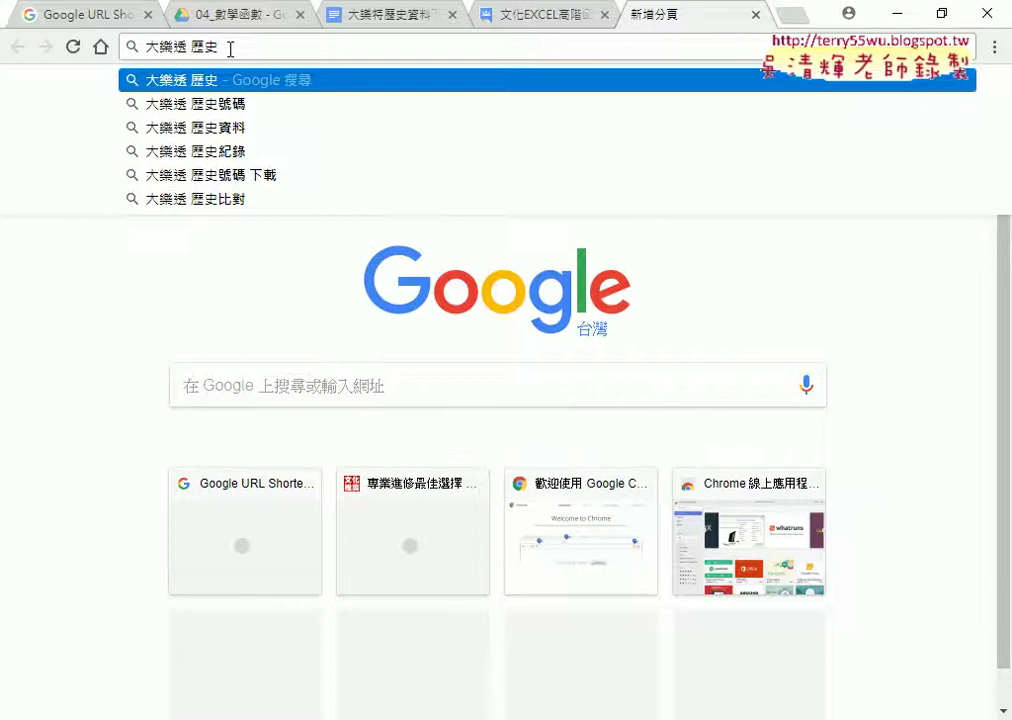
{"action": "key", "text": "Return"}
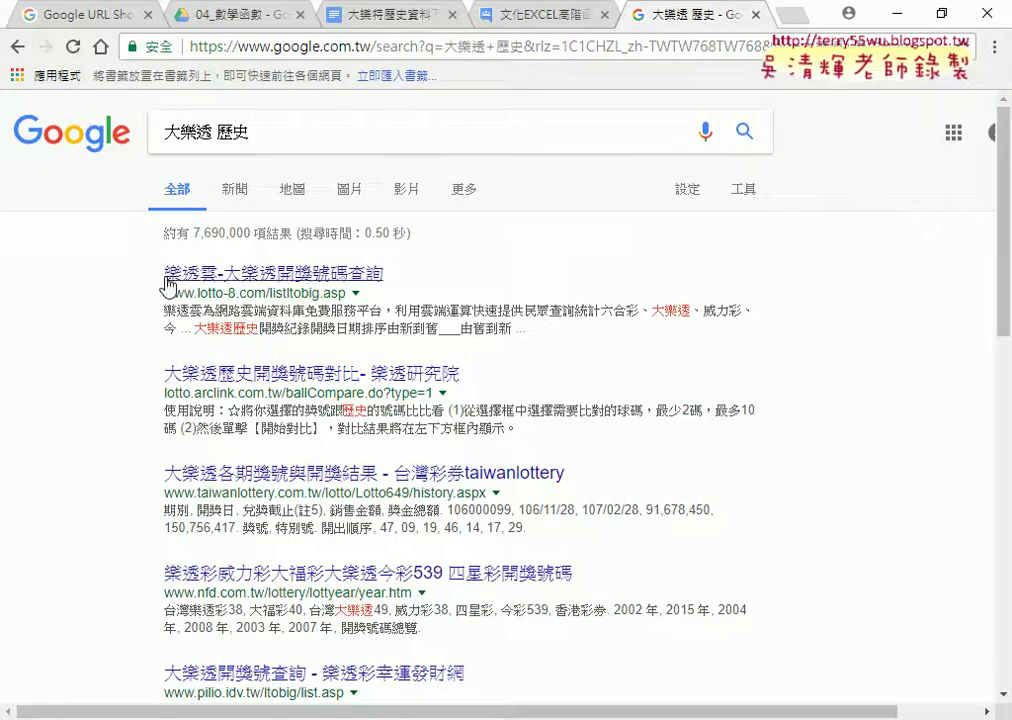
Open the lotto-8.com 樂透雲 大樂透開獎號碼查詢 result.
{"action": "left_click_drag", "start_coordinate": [165, 273], "coordinate": [384, 277]}
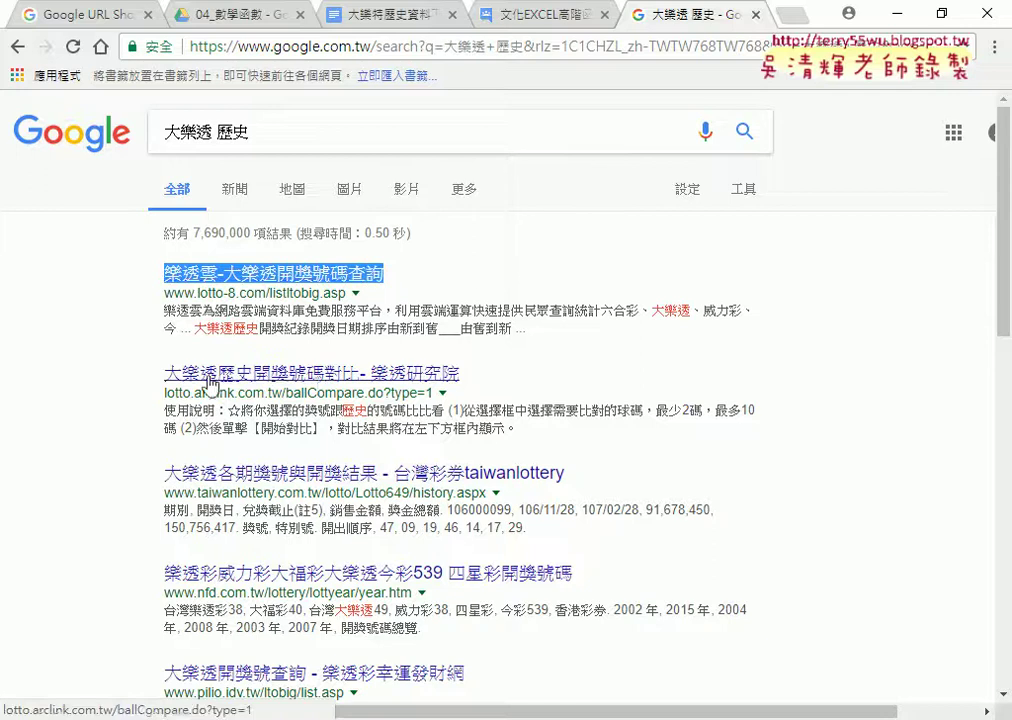
{"action": "scroll", "coordinate": [270, 418], "scroll_direction": "down", "scroll_amount": 2}
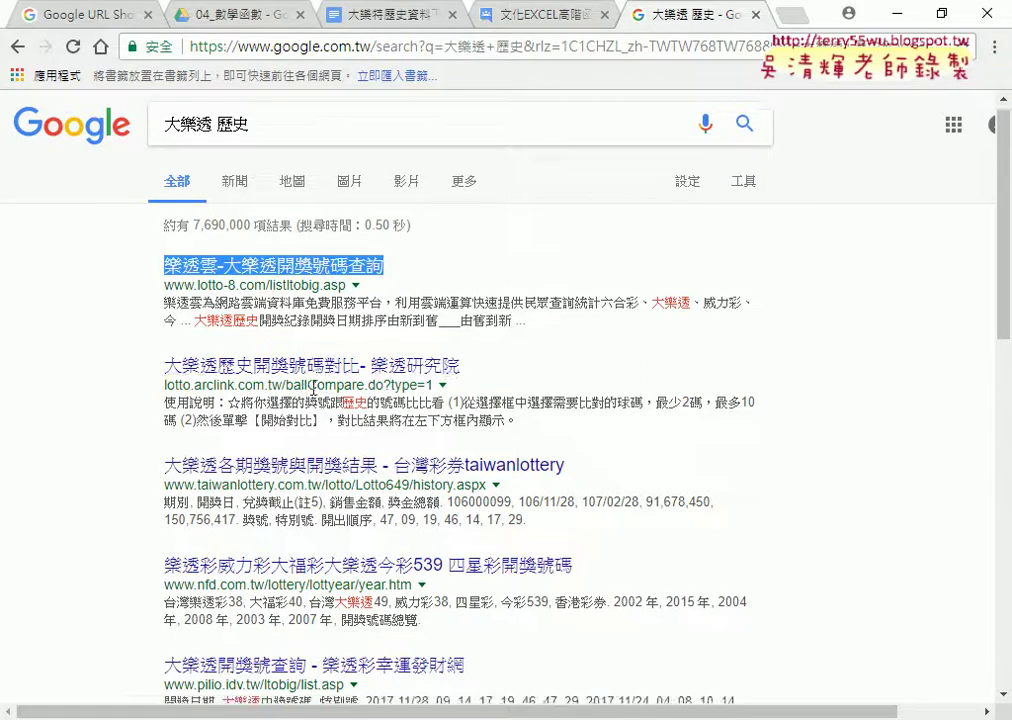
{"action": "scroll", "coordinate": [270, 418], "scroll_direction": "down", "scroll_amount": 2}
{"action": "scroll", "coordinate": [165, 325], "scroll_direction": "up", "scroll_amount": 3}
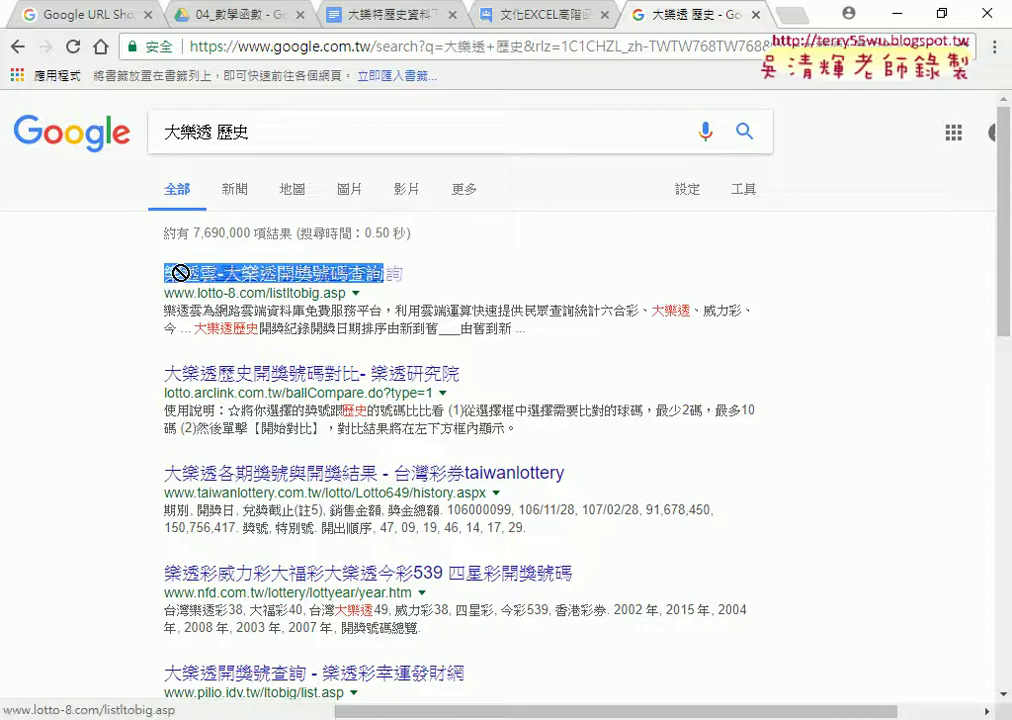
{"action": "left_click", "coordinate": [161, 273]}
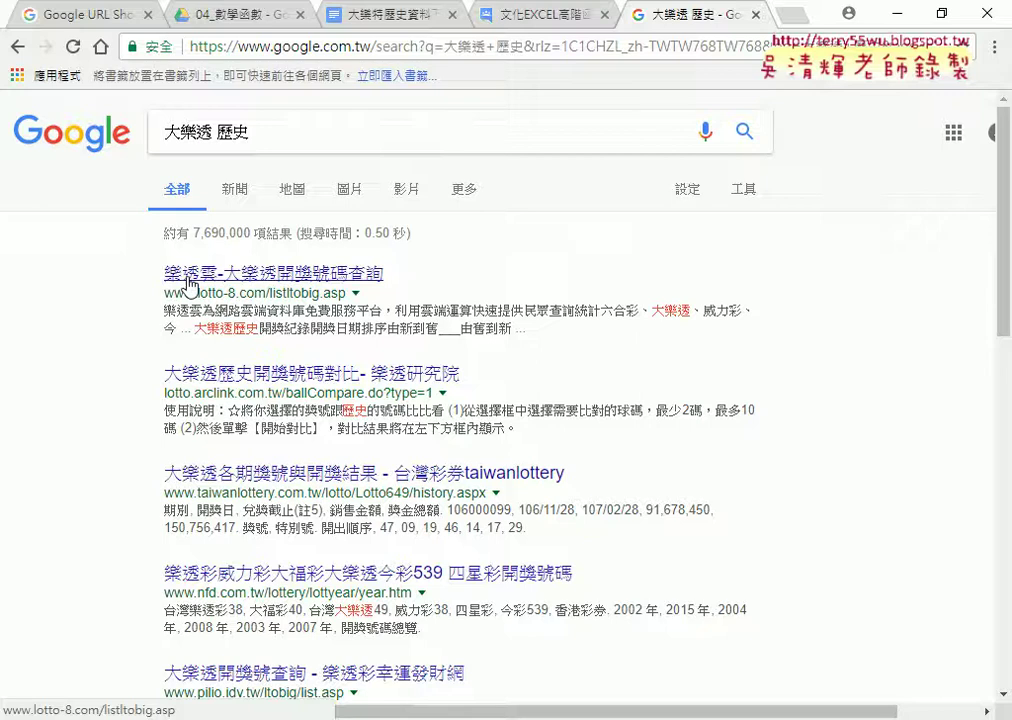
{"action": "left_click", "coordinate": [189, 281]}
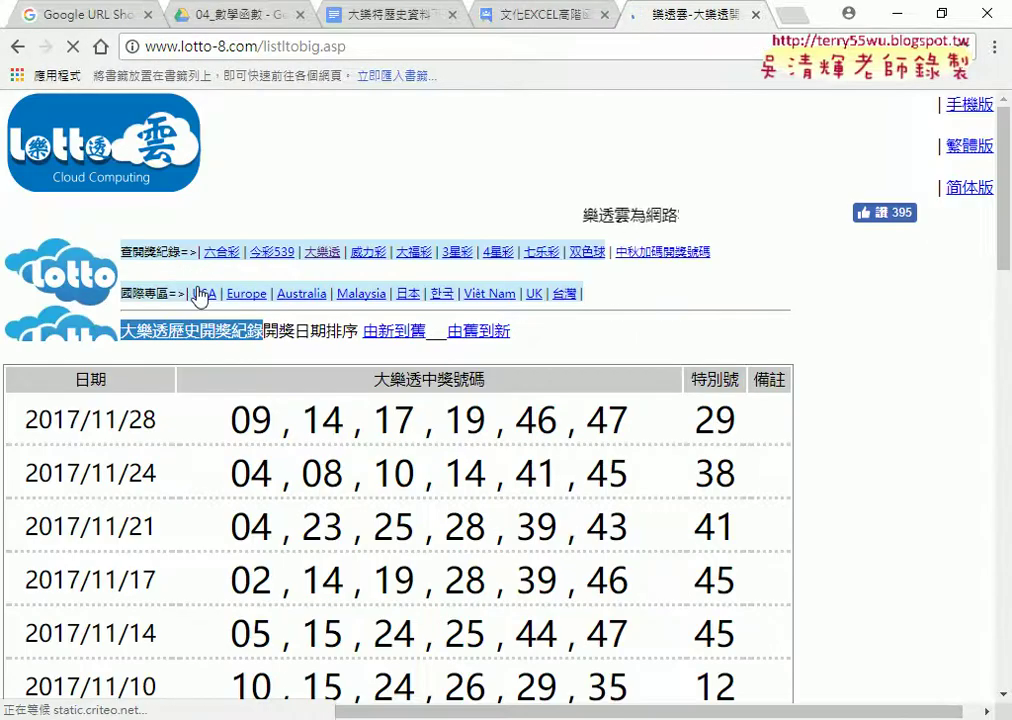
{"action": "left_click_drag", "start_coordinate": [25, 415], "coordinate": [770, 413]}
{"action": "scroll", "coordinate": [422, 402], "scroll_direction": "down", "scroll_amount": 2}
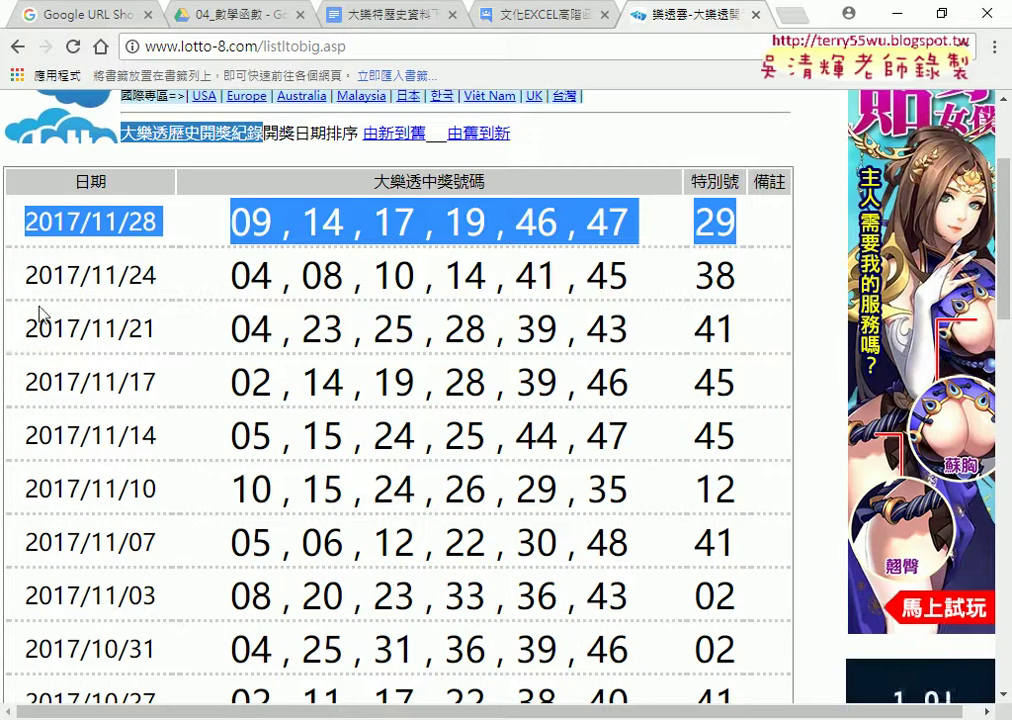
{"action": "left_click_drag", "start_coordinate": [25, 275], "coordinate": [748, 293]}
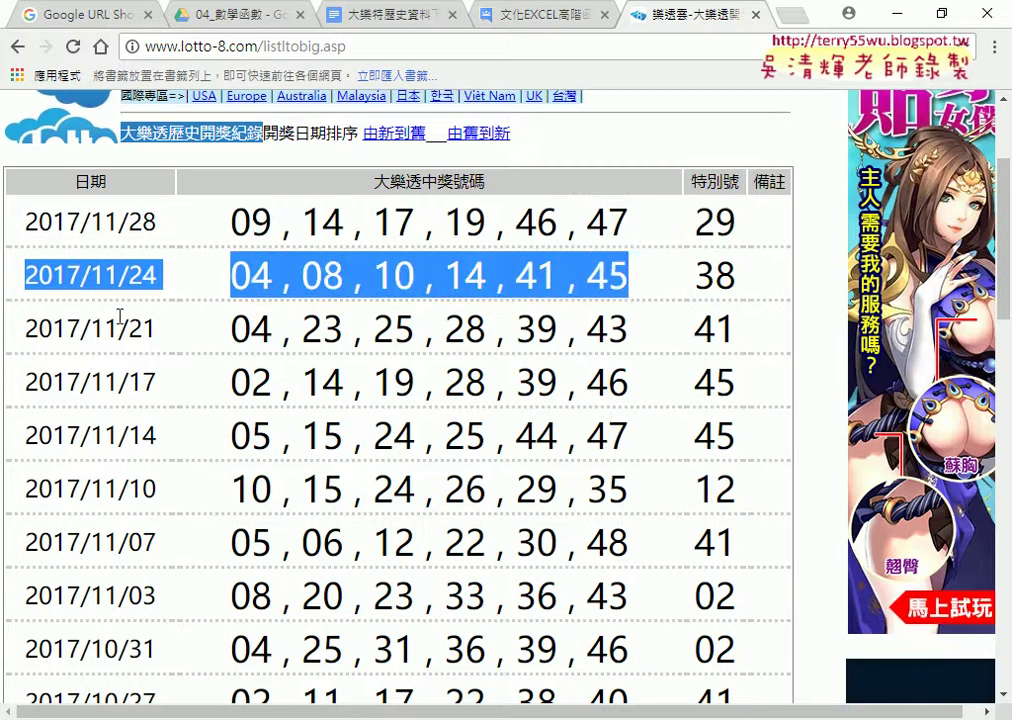
{"action": "left_click_drag", "start_coordinate": [25, 328], "coordinate": [728, 325]}
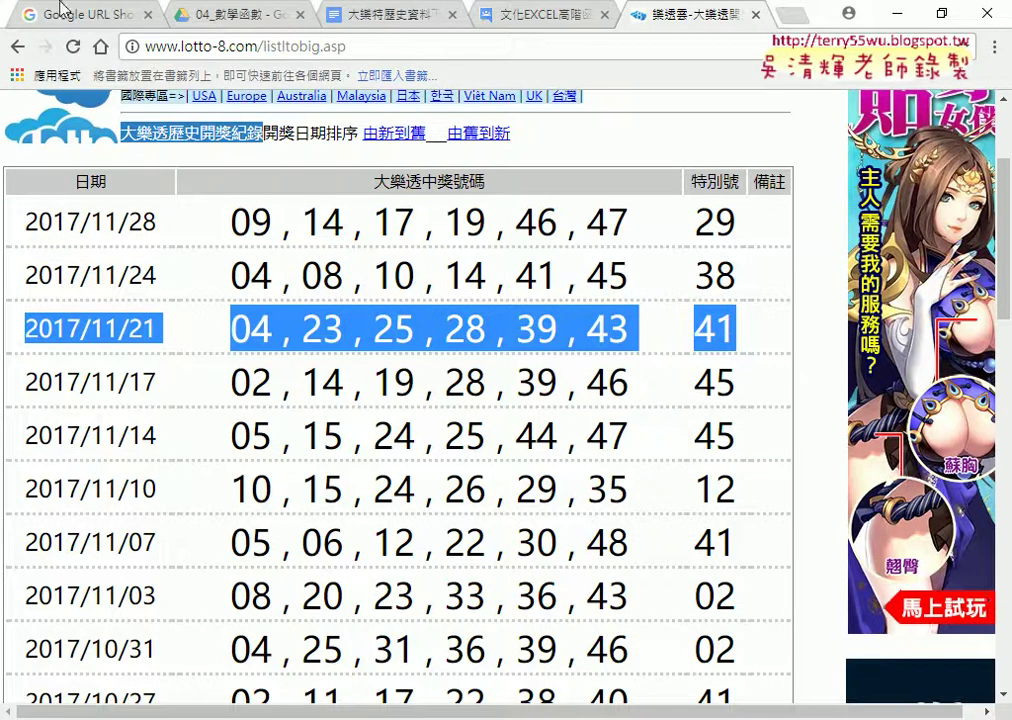
{"action": "left_click_drag", "start_coordinate": [25, 222], "coordinate": [160, 226]}
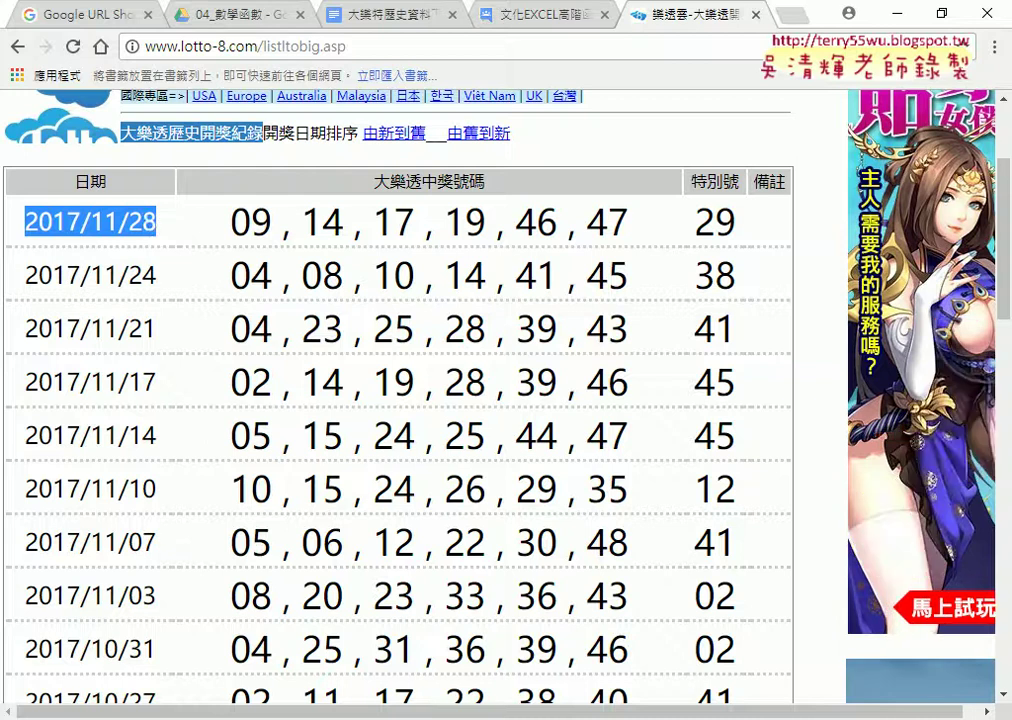
{"action": "left_click_drag", "start_coordinate": [229, 222], "coordinate": [757, 240]}
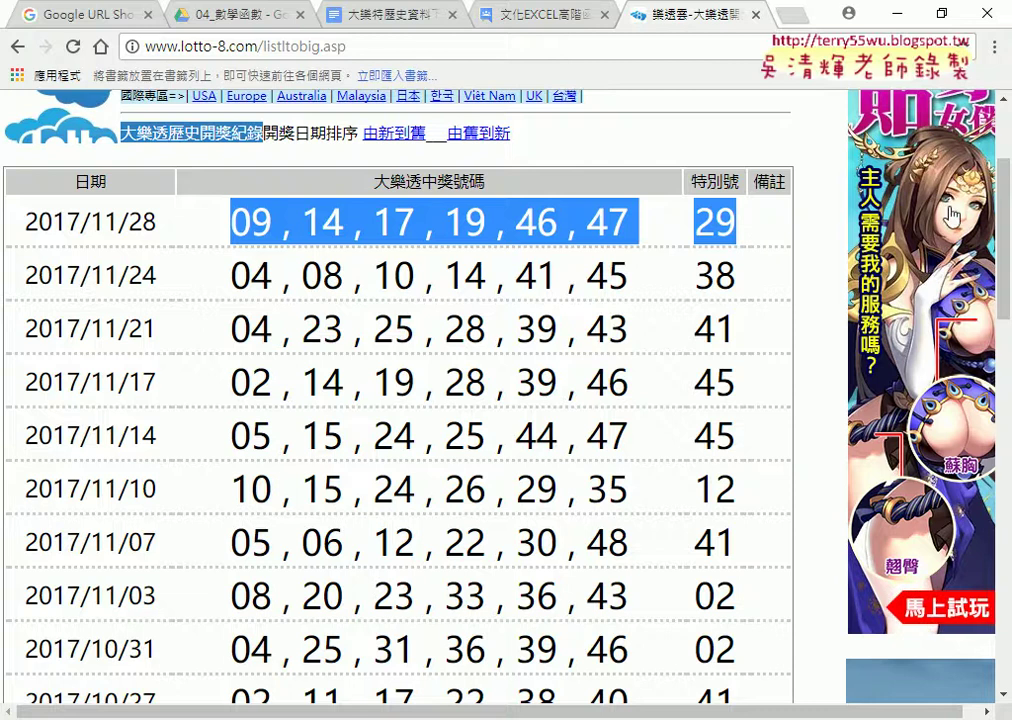
{"action": "scroll", "coordinate": [852, 594], "scroll_direction": "down", "scroll_amount": 12}
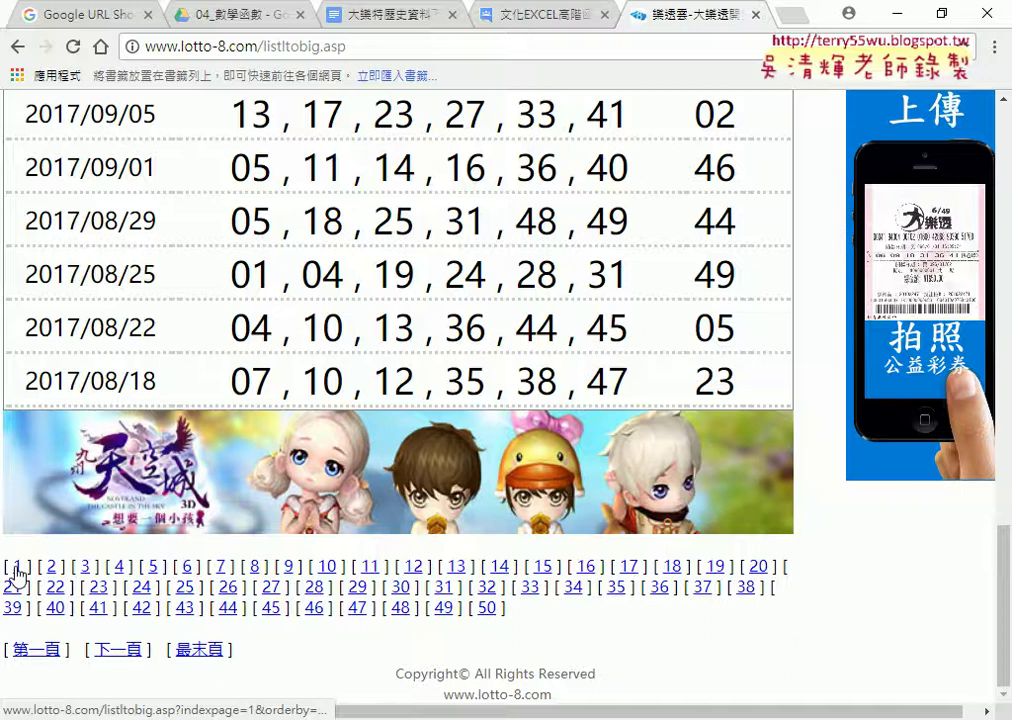
View the oldest 2004/01/05 draw on page 50, then go back to page 1.
{"action": "left_click", "coordinate": [487, 608]}
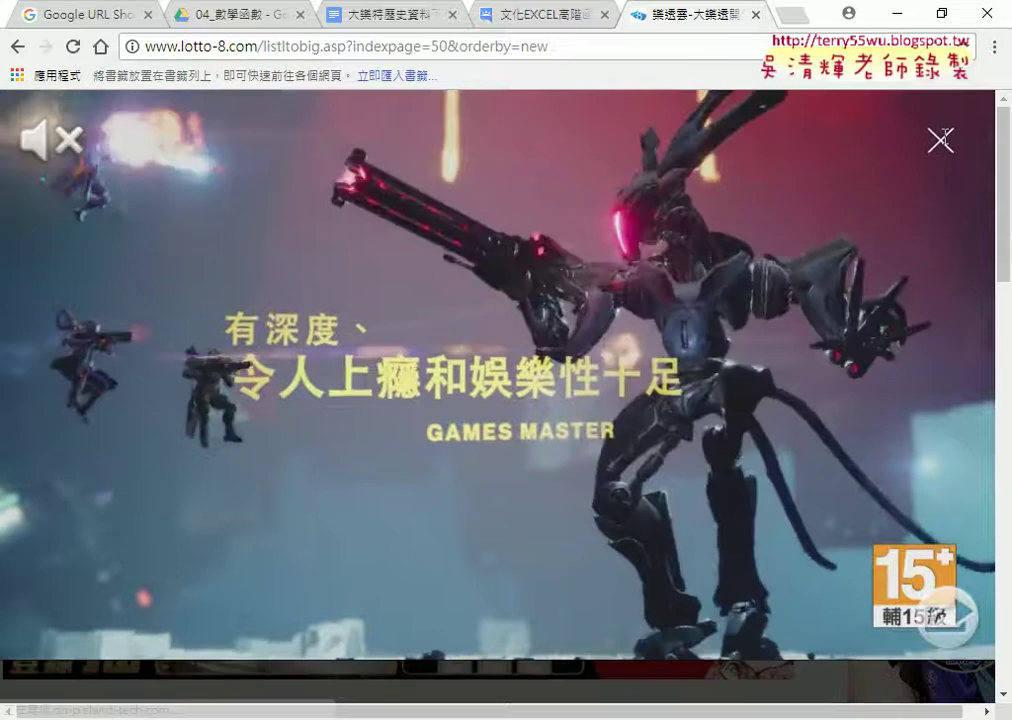
{"action": "left_click", "coordinate": [943, 137]}
{"action": "left_click_drag", "start_coordinate": [22, 527], "coordinate": [757, 532]}
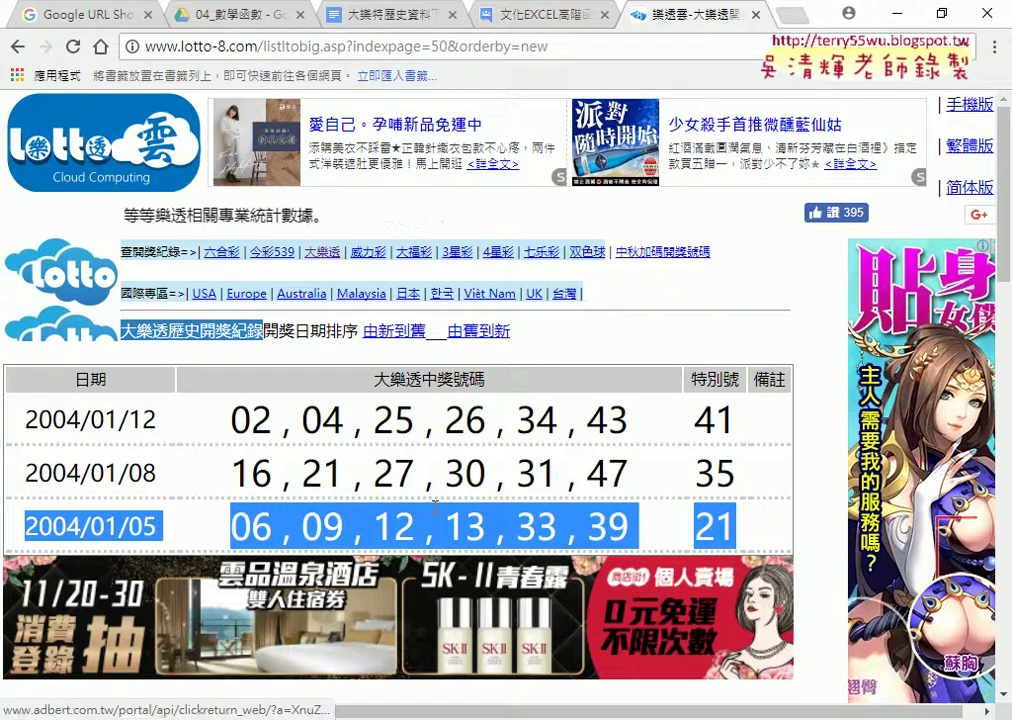
{"action": "scroll", "coordinate": [30, 470], "scroll_direction": "down", "scroll_amount": 2}
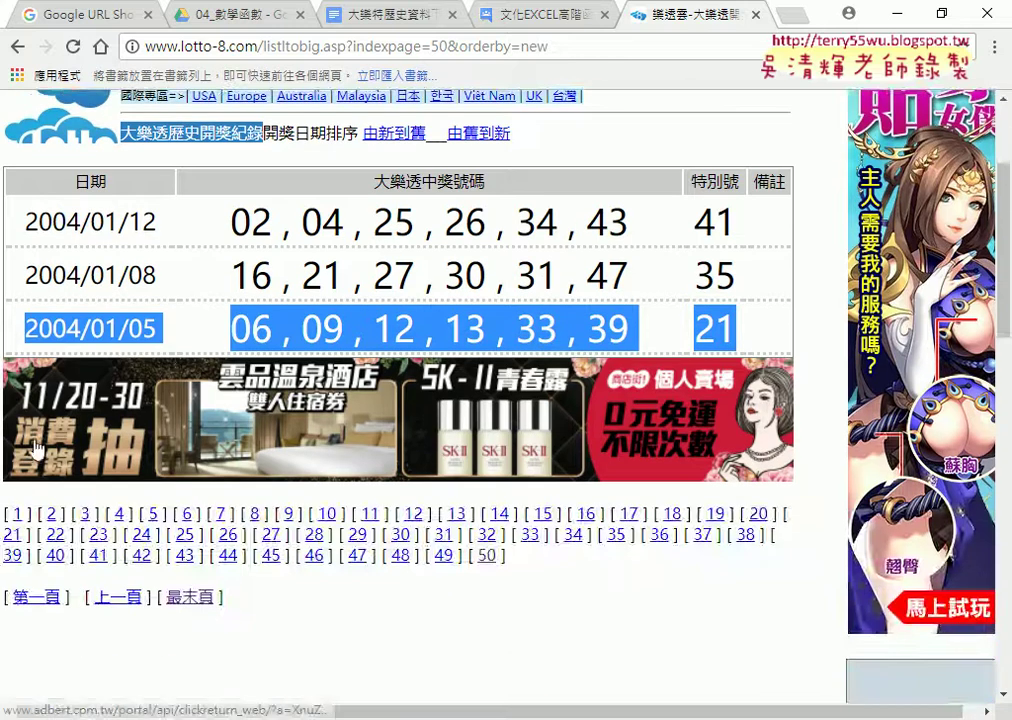
{"action": "left_click", "coordinate": [19, 513]}
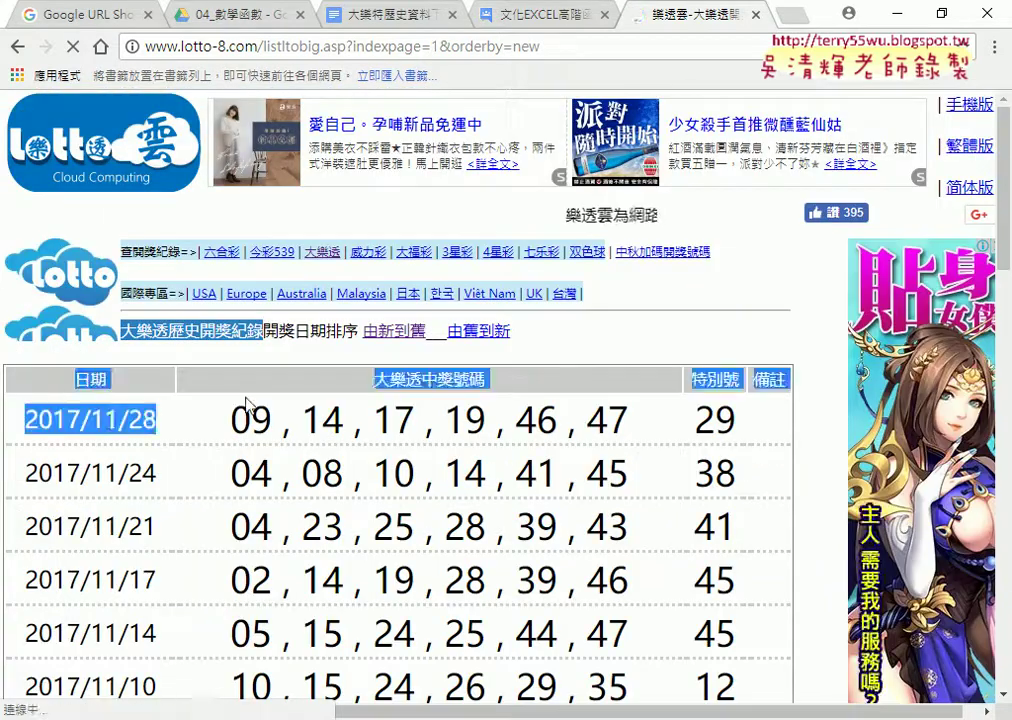
{"action": "mouse_move", "coordinate": [246, 401]}
{"action": "left_mouse_down"}
{"action": "mouse_move", "coordinate": [765, 628]}
{"action": "mouse_move", "coordinate": [780, 393]}
{"action": "left_mouse_up"}
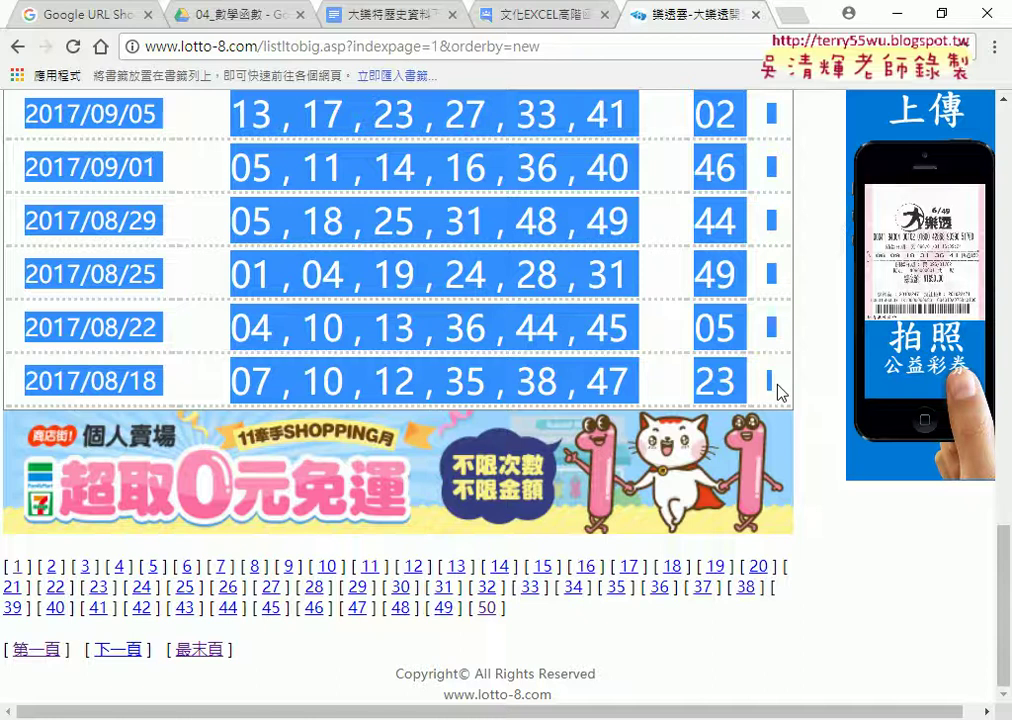
{"action": "left_click_drag", "start_coordinate": [510, 610], "coordinate": [5, 570]}
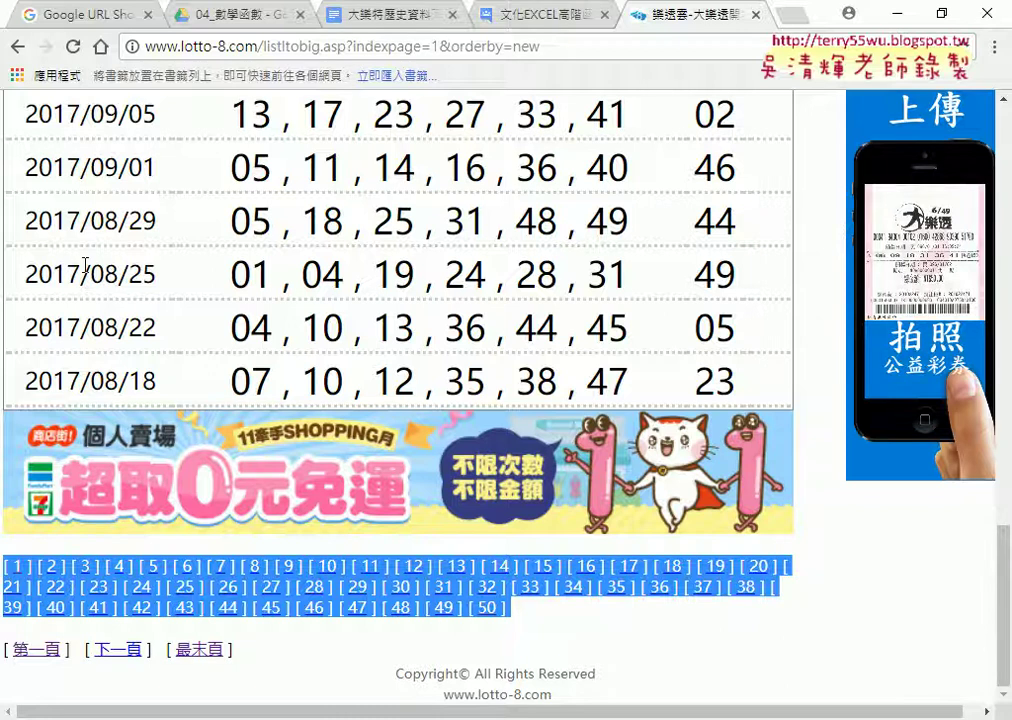
{"action": "scroll", "coordinate": [88, 272], "scroll_direction": "up", "scroll_amount": 10}
{"action": "scroll", "coordinate": [88, 272], "scroll_direction": "up", "scroll_amount": 5}
{"action": "scroll", "coordinate": [95, 276], "scroll_direction": "down", "scroll_amount": 2}
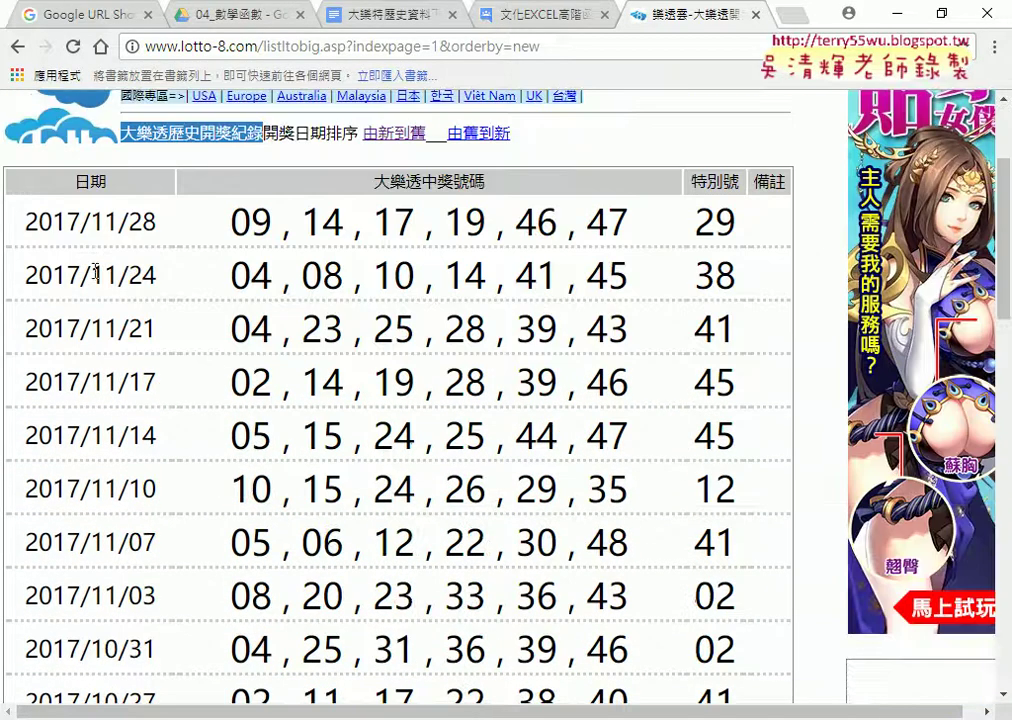
{"action": "mouse_move", "coordinate": [95, 276]}
{"action": "left_mouse_down"}
{"action": "mouse_move", "coordinate": [450, 200]}
{"action": "mouse_move", "coordinate": [778, 201]}
{"action": "mouse_move", "coordinate": [139, 192]}
{"action": "left_mouse_up"}
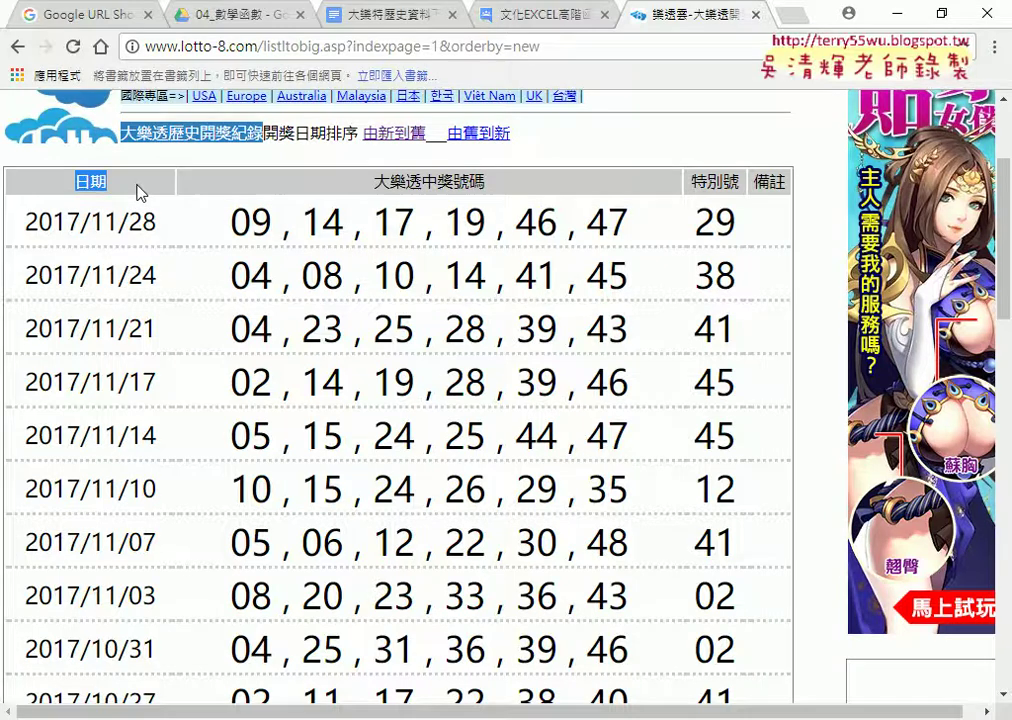
{"action": "left_click_drag", "start_coordinate": [232, 222], "coordinate": [630, 222]}
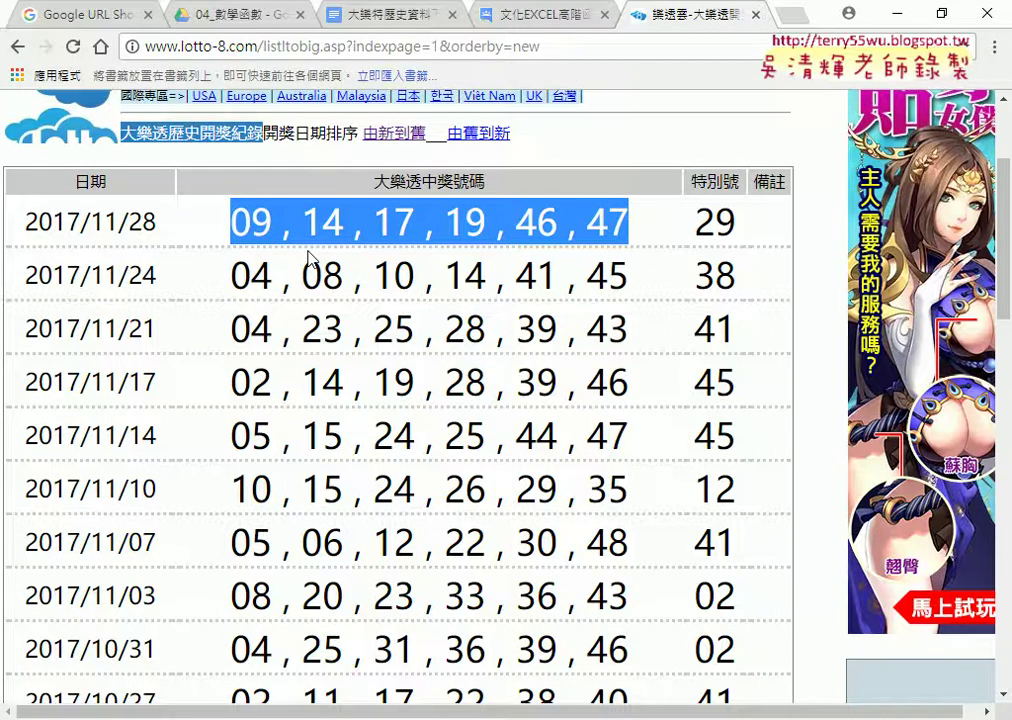
{"action": "left_click_drag", "start_coordinate": [268, 220], "coordinate": [296, 226]}
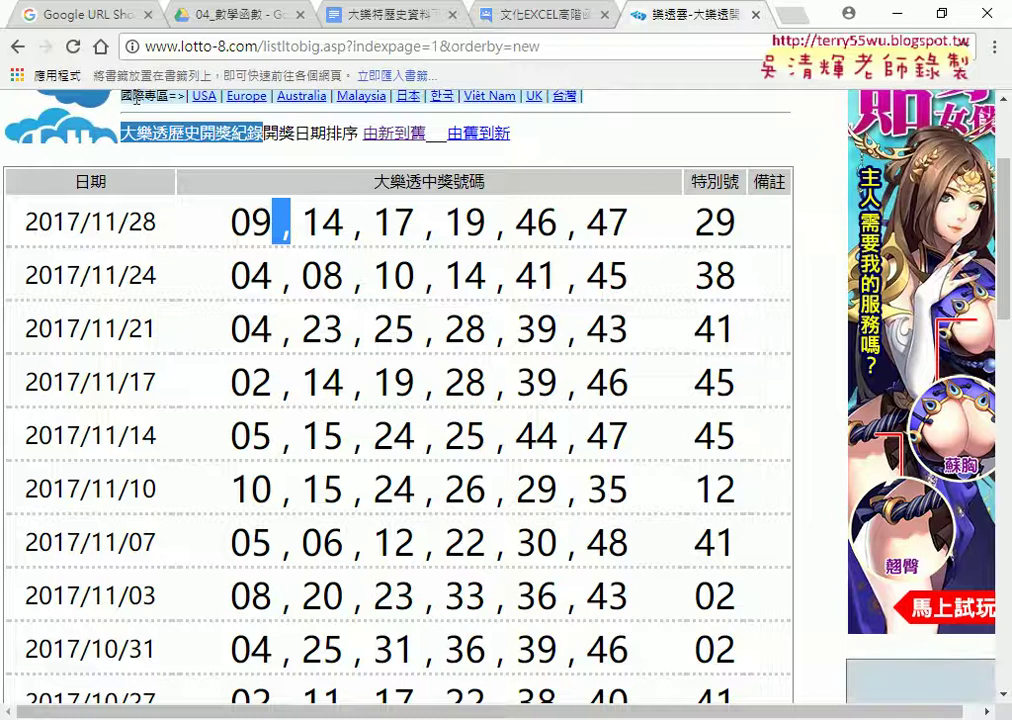
{"action": "left_click", "coordinate": [385, 20]}
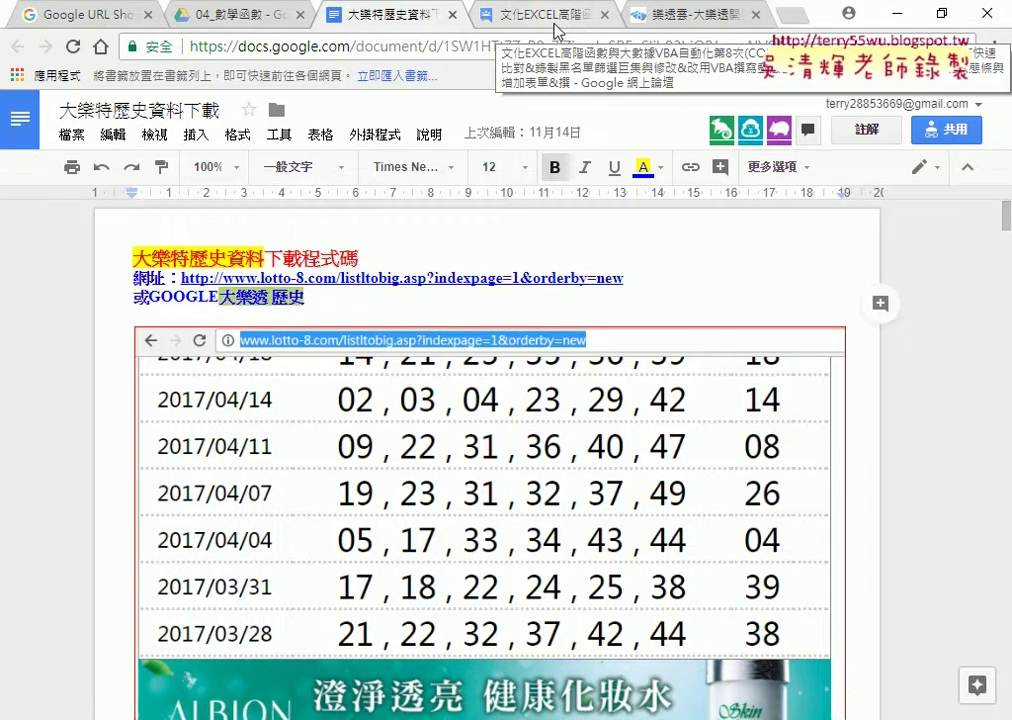
{"action": "left_click", "coordinate": [690, 15]}
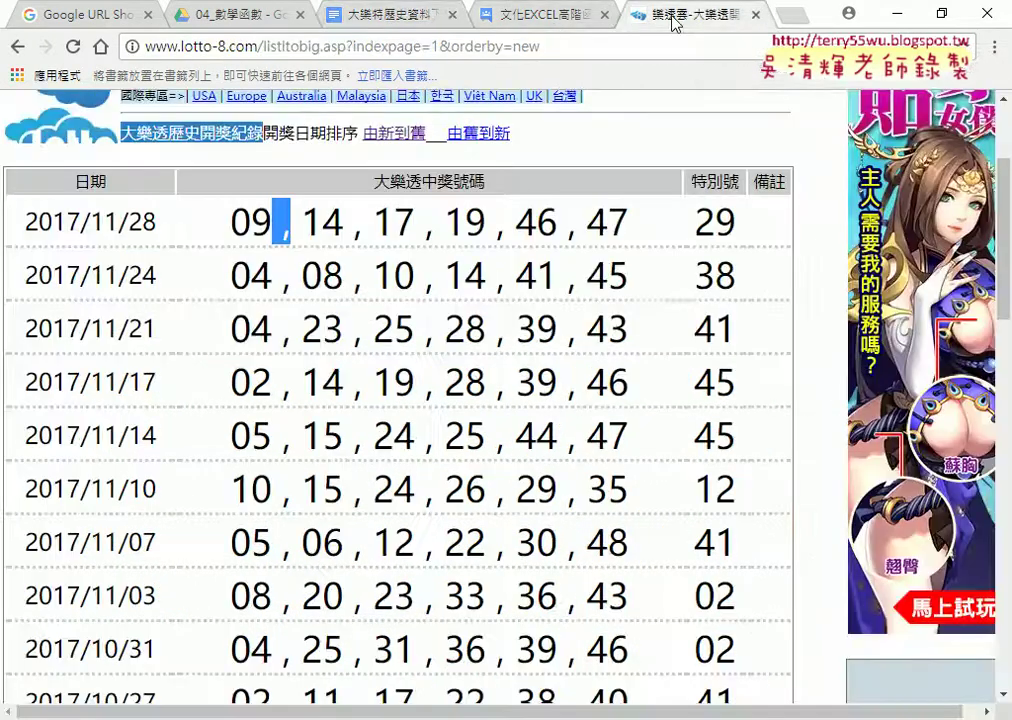
{"action": "scroll", "coordinate": [486, 236], "scroll_direction": "up", "scroll_amount": 2}
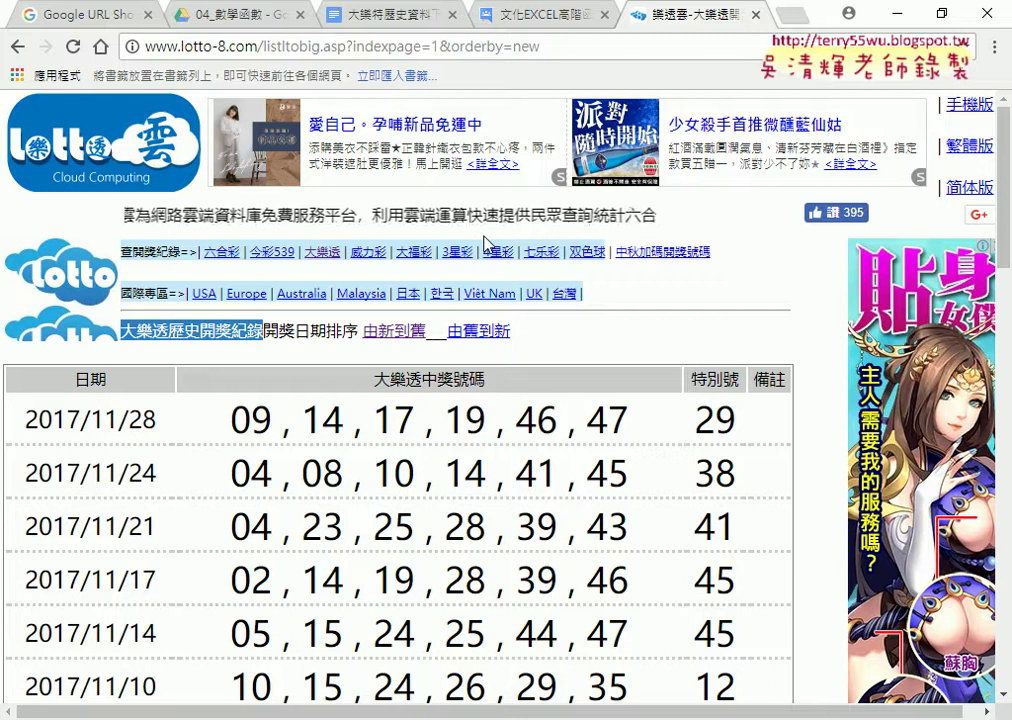
Open draw-history page 2, starting 2017/08/15, and select indexpage=2's number in the address.
{"action": "scroll", "coordinate": [370, 308], "scroll_direction": "down", "scroll_amount": 4}
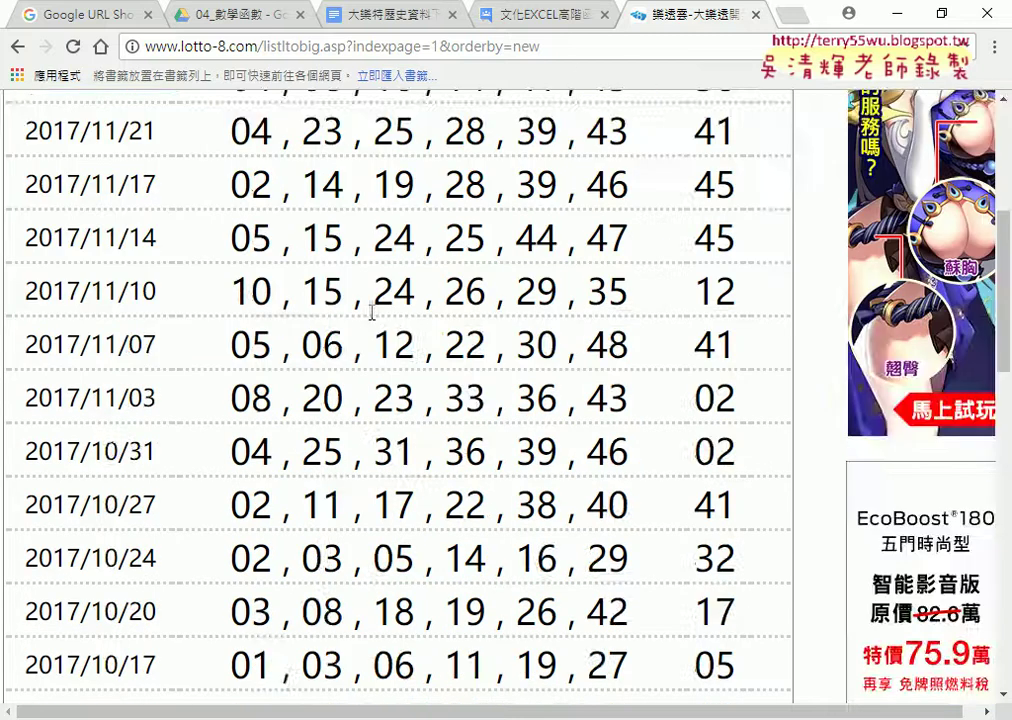
{"action": "scroll", "coordinate": [372, 313], "scroll_direction": "down", "scroll_amount": 10}
{"action": "scroll", "coordinate": [372, 313], "scroll_direction": "down", "scroll_amount": 3}
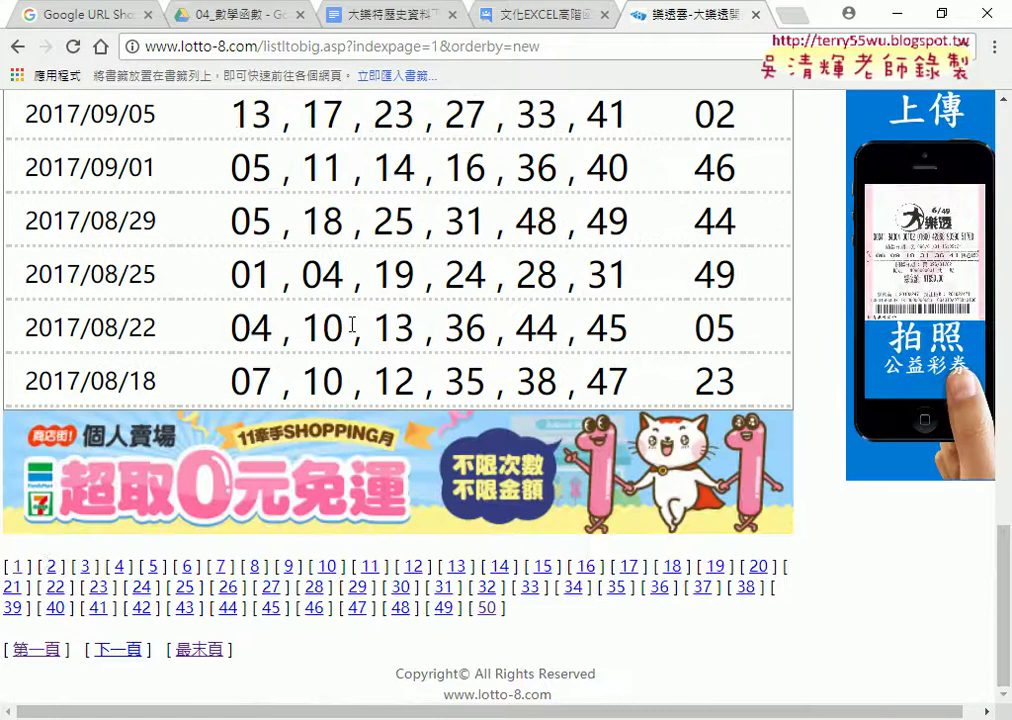
{"action": "left_click", "coordinate": [51, 566]}
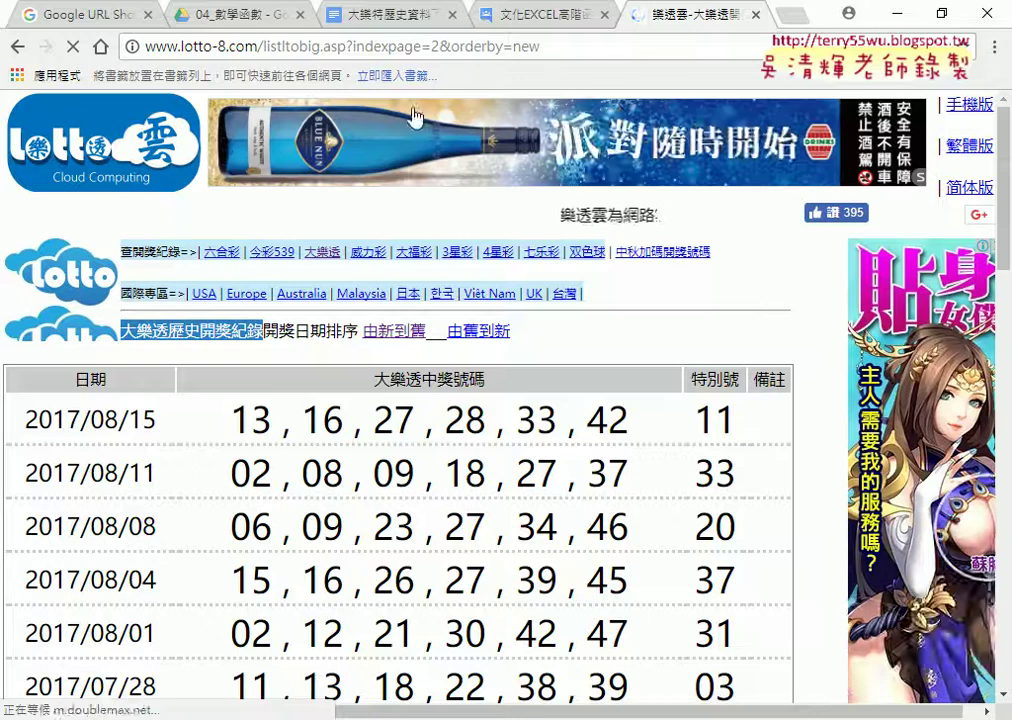
{"action": "double_click", "coordinate": [437, 47]}
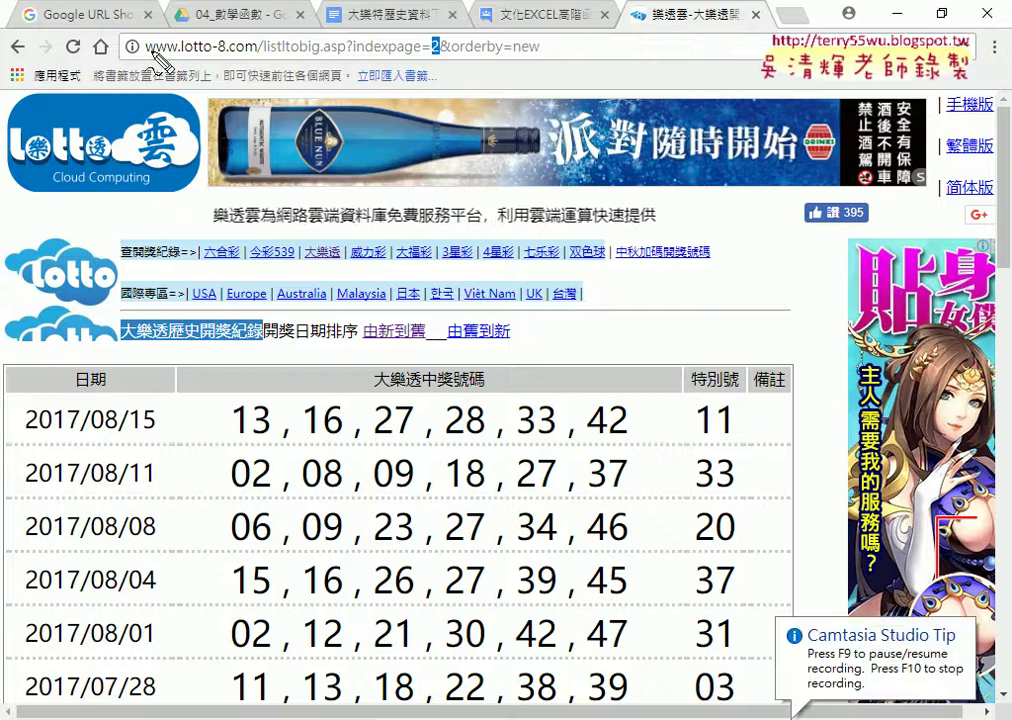
{"action": "left_click_drag", "start_coordinate": [135, 34], "coordinate": [550, 57]}
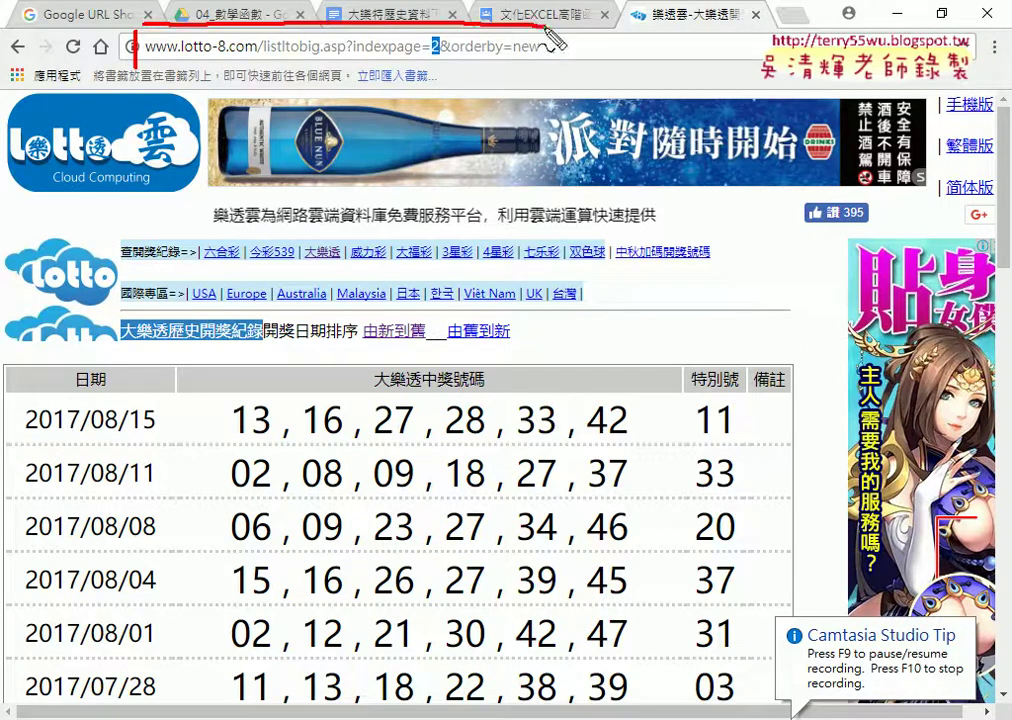
{"action": "left_click_drag", "start_coordinate": [135, 62], "coordinate": [540, 62]}
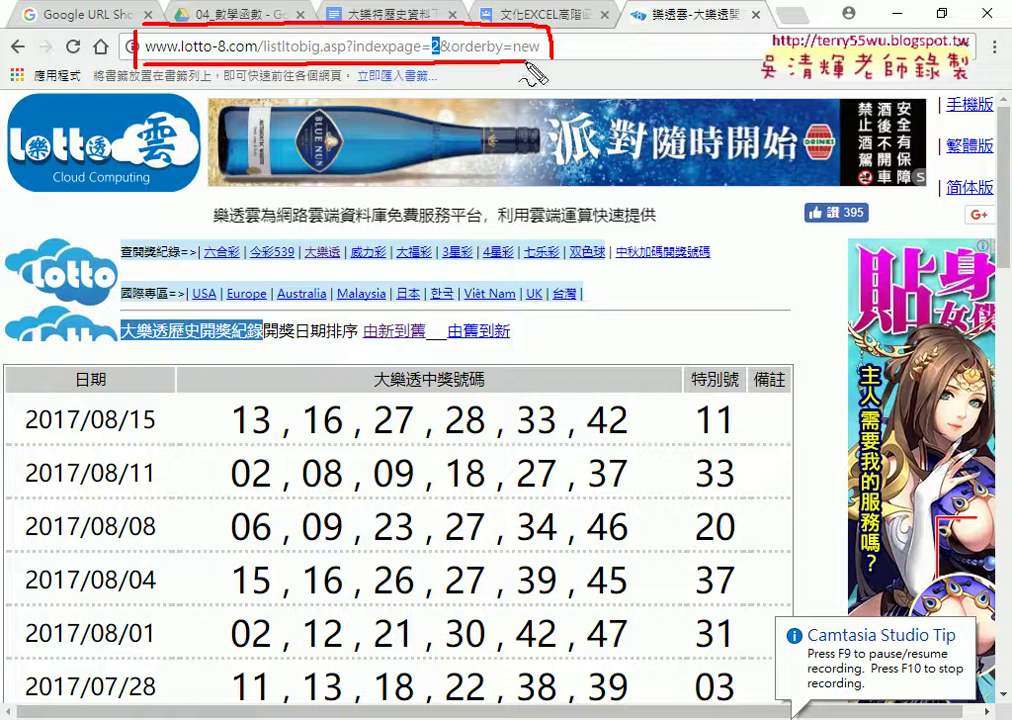
{"action": "left_click_drag", "start_coordinate": [648, 110], "coordinate": [556, 66]}
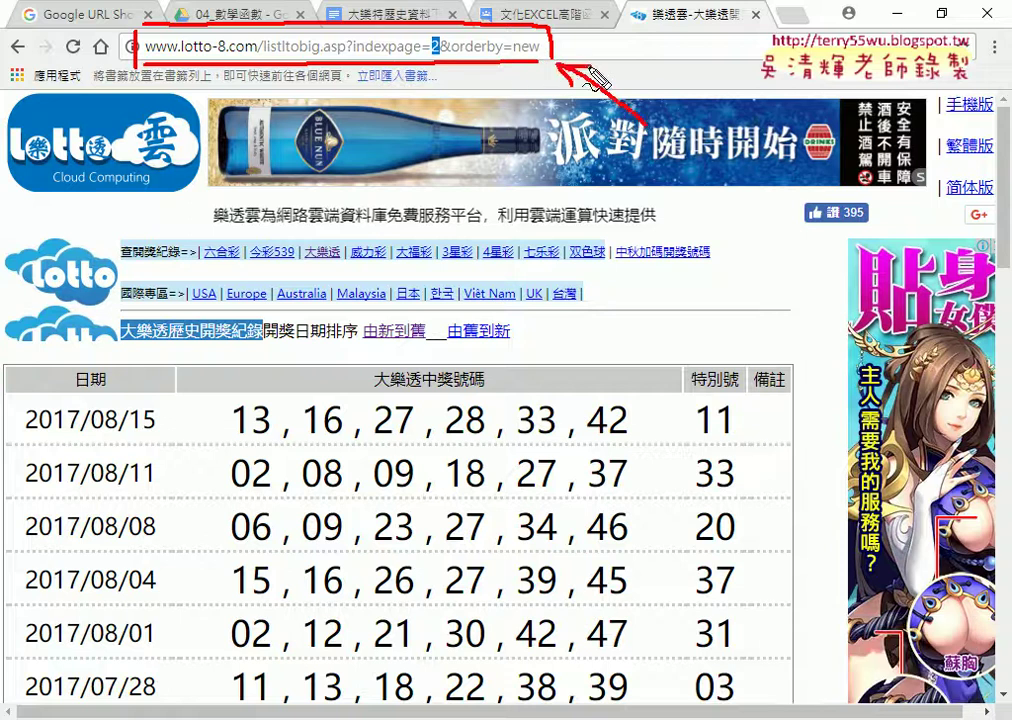
{"action": "mouse_move", "coordinate": [635, 70]}
{"action": "left_mouse_down"}
{"action": "mouse_move", "coordinate": [672, 92]}
{"action": "mouse_move", "coordinate": [700, 70]}
{"action": "mouse_move", "coordinate": [692, 95]}
{"action": "left_mouse_up"}
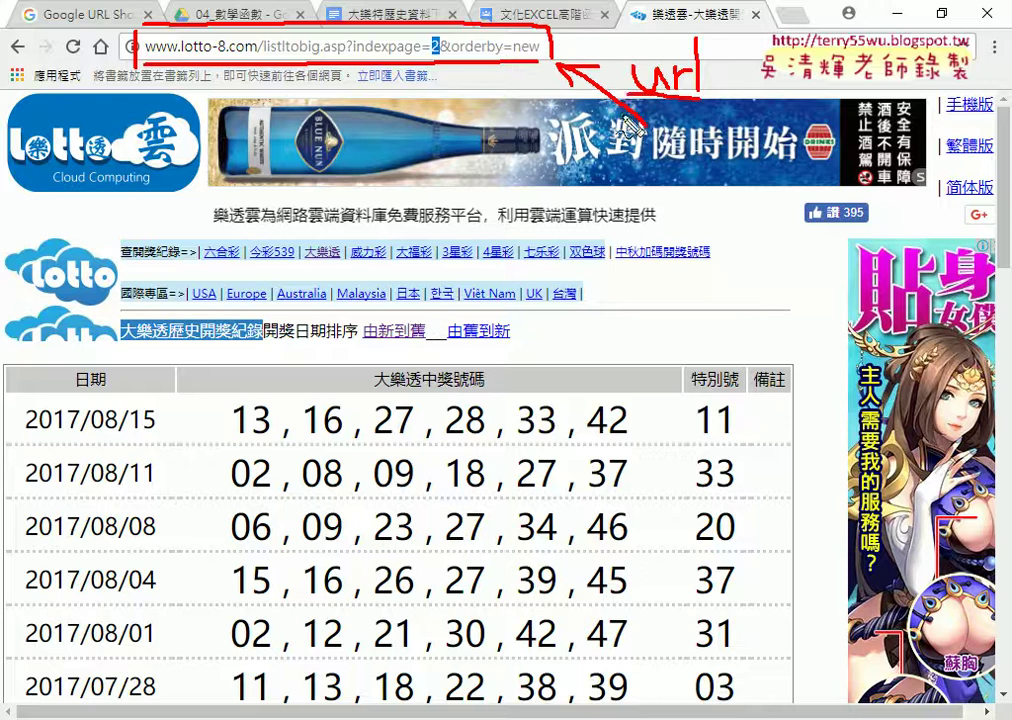
{"action": "mouse_move", "coordinate": [600, 37]}
{"action": "left_mouse_down"}
{"action": "mouse_move", "coordinate": [555, 45]}
{"action": "mouse_move", "coordinate": [585, 62]}
{"action": "left_mouse_up"}
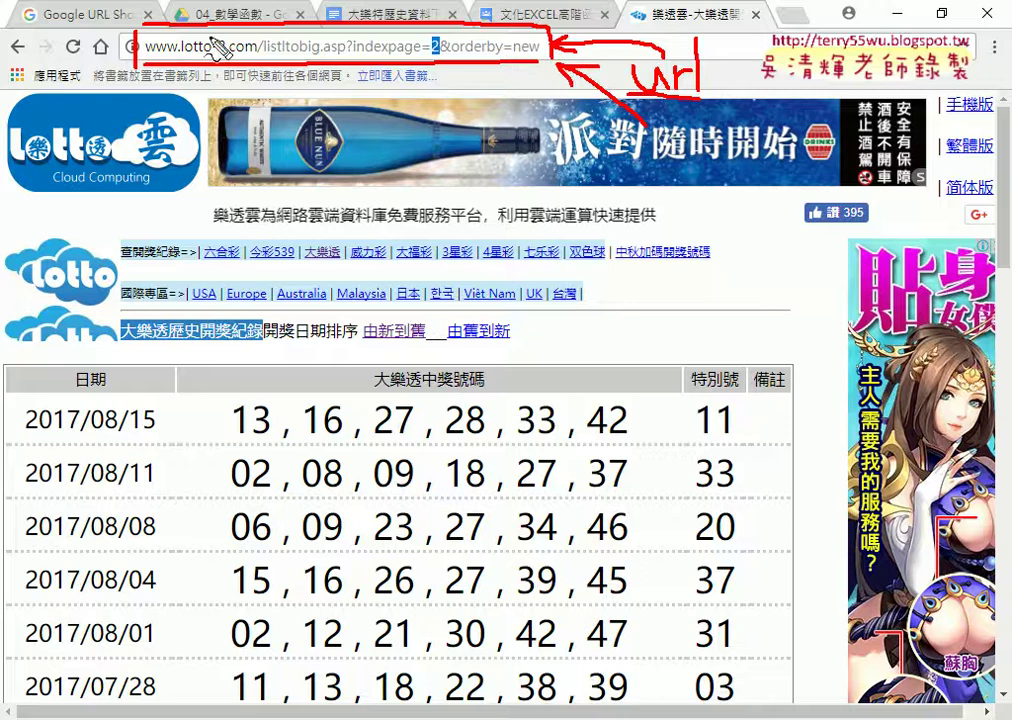
{"action": "left_click_drag", "start_coordinate": [147, 60], "coordinate": [345, 64]}
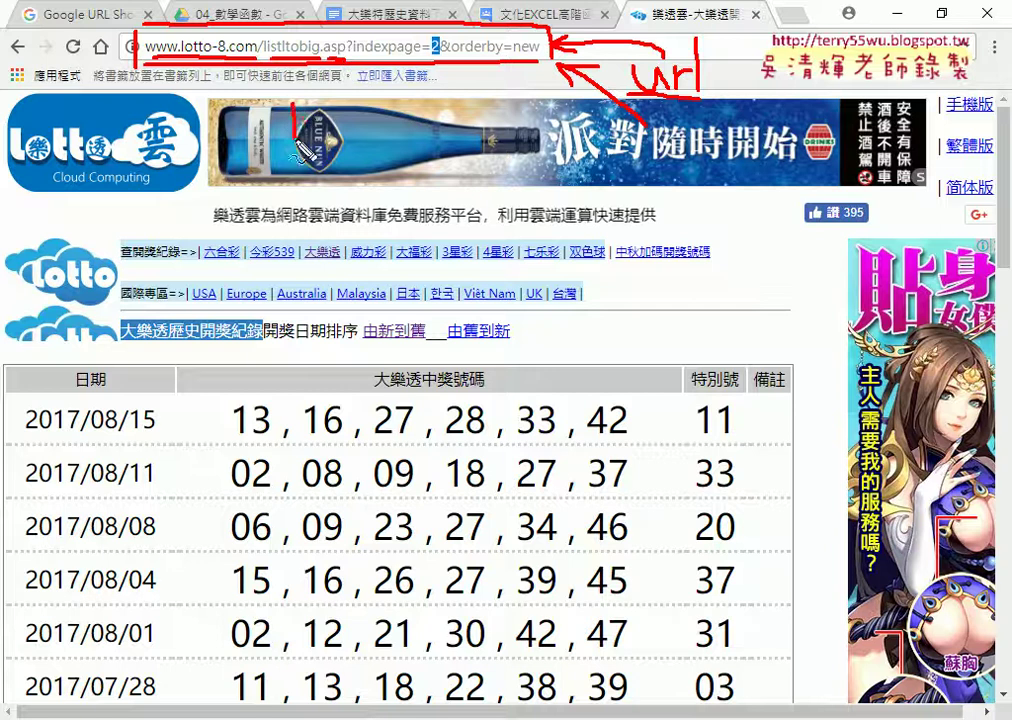
{"action": "mouse_move", "coordinate": [295, 106]}
{"action": "left_mouse_down"}
{"action": "mouse_move", "coordinate": [306, 135]}
{"action": "mouse_move", "coordinate": [324, 130]}
{"action": "left_mouse_up"}
{"action": "left_click_drag", "start_coordinate": [313, 114], "coordinate": [372, 128]}
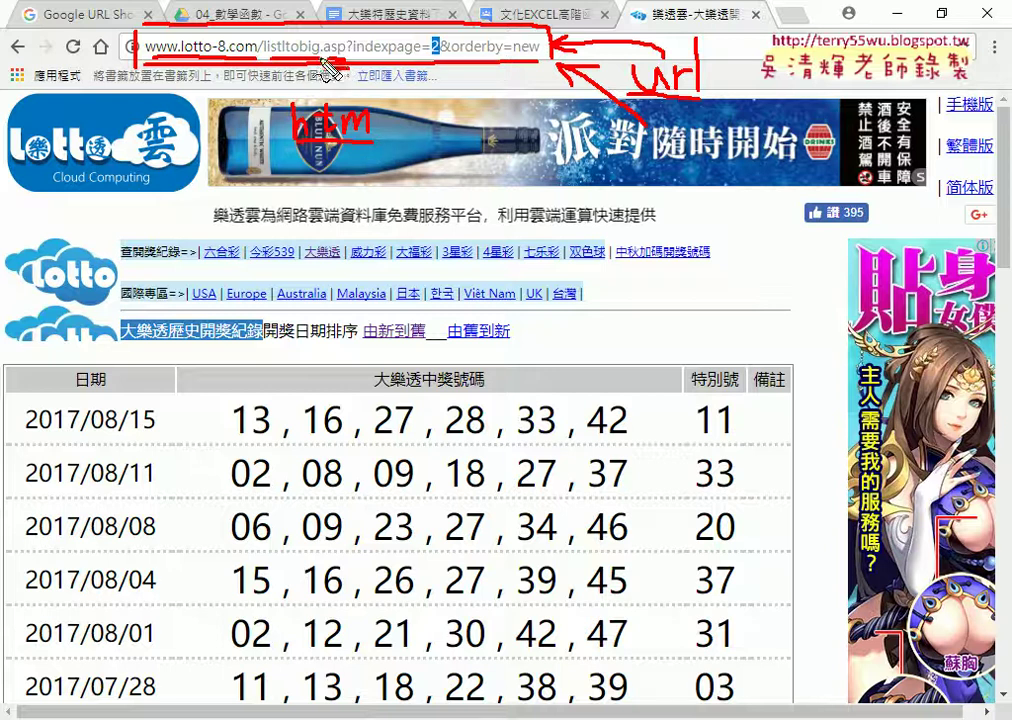
{"action": "mouse_move", "coordinate": [330, 172]}
{"action": "left_mouse_down"}
{"action": "mouse_move", "coordinate": [366, 200]}
{"action": "mouse_move", "coordinate": [390, 190]}
{"action": "left_mouse_up"}
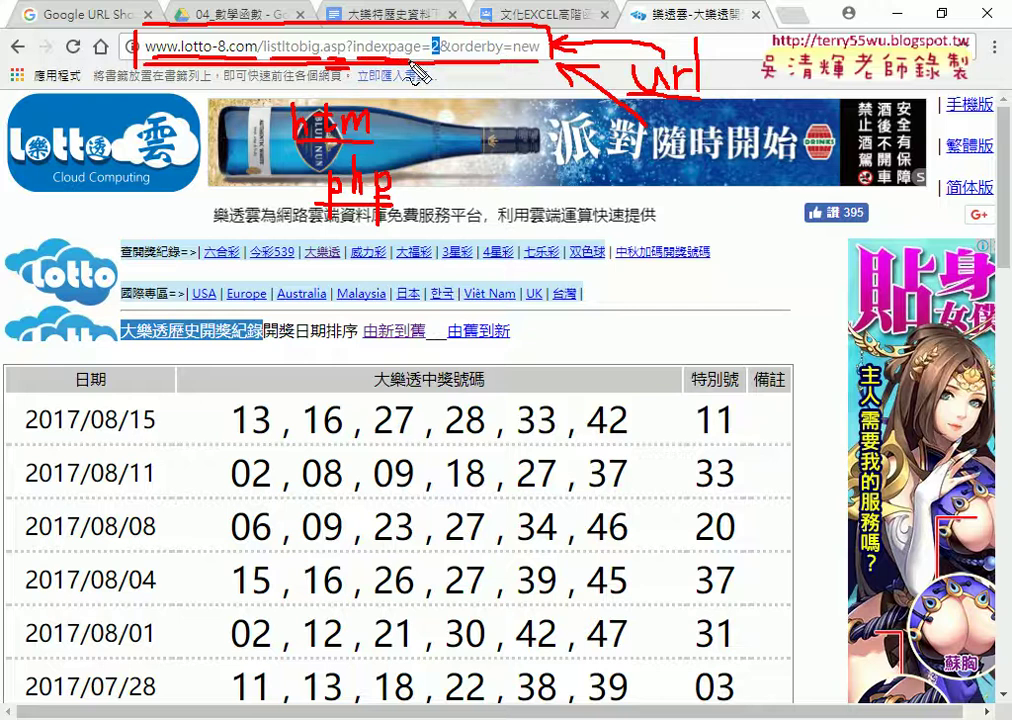
{"action": "mouse_move", "coordinate": [440, 66]}
{"action": "left_mouse_down"}
{"action": "mouse_move", "coordinate": [446, 24]}
{"action": "mouse_move", "coordinate": [436, 104]}
{"action": "left_mouse_up"}
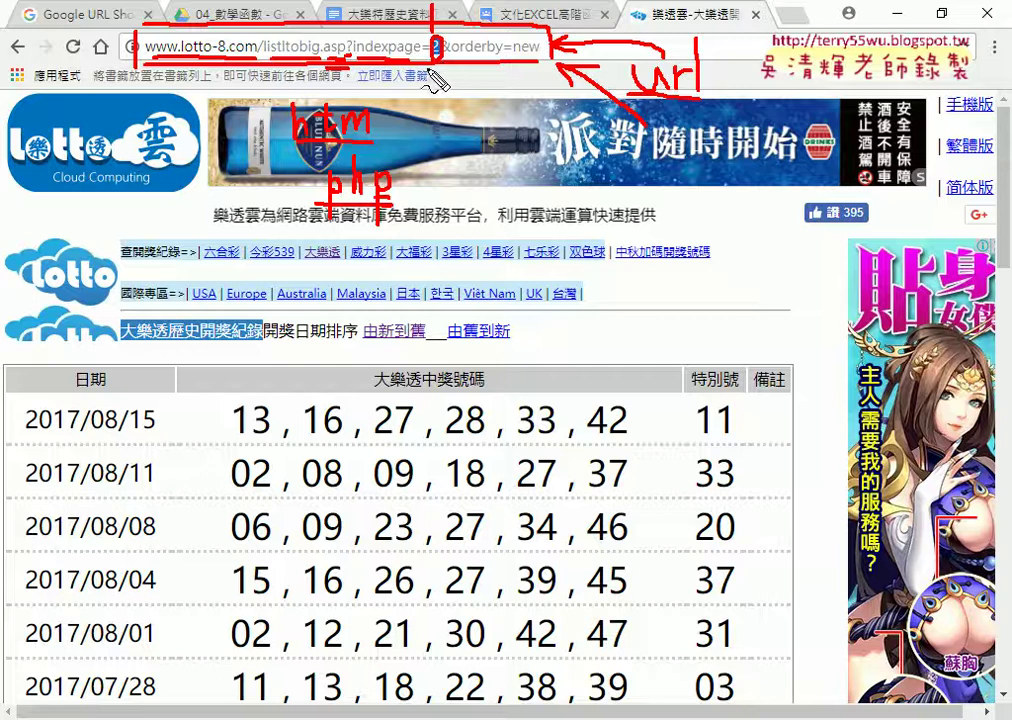
{"action": "mouse_move", "coordinate": [434, 91]}
{"action": "left_mouse_down"}
{"action": "mouse_move", "coordinate": [421, 112]}
{"action": "mouse_move", "coordinate": [443, 96]}
{"action": "left_mouse_up"}
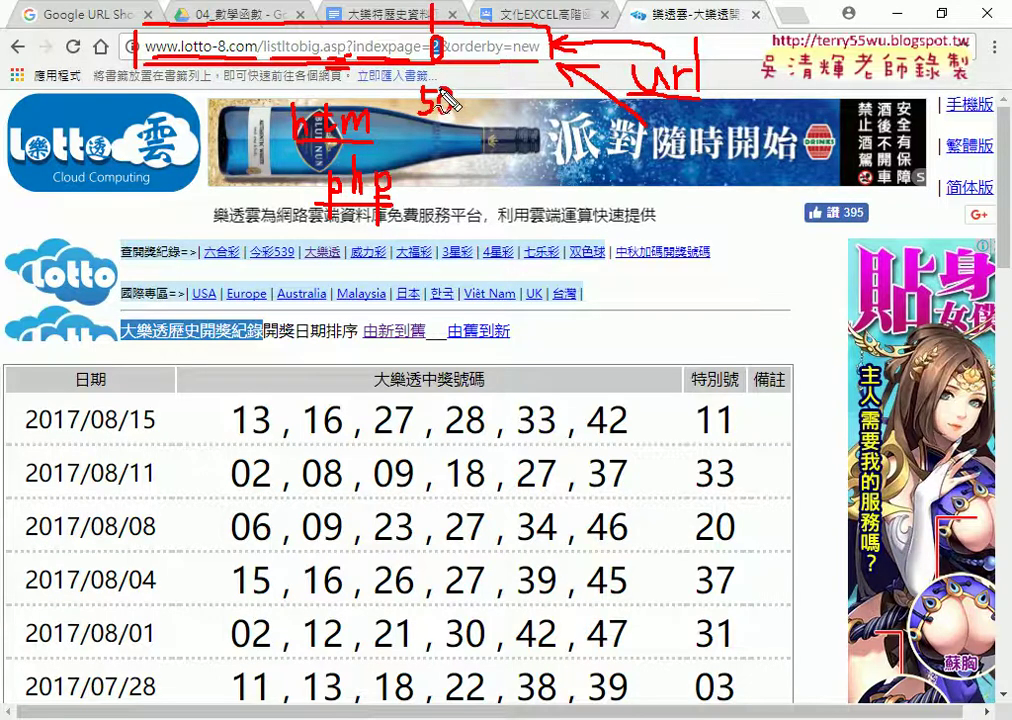
{"action": "key", "text": "Escape"}
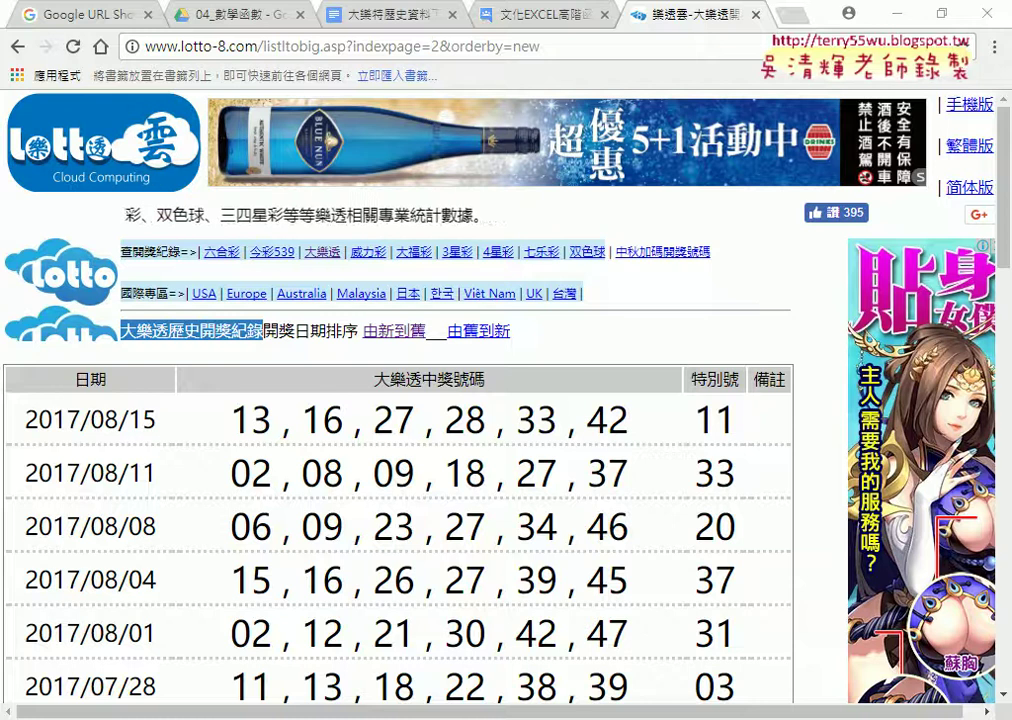
{"action": "key", "text": "super"}
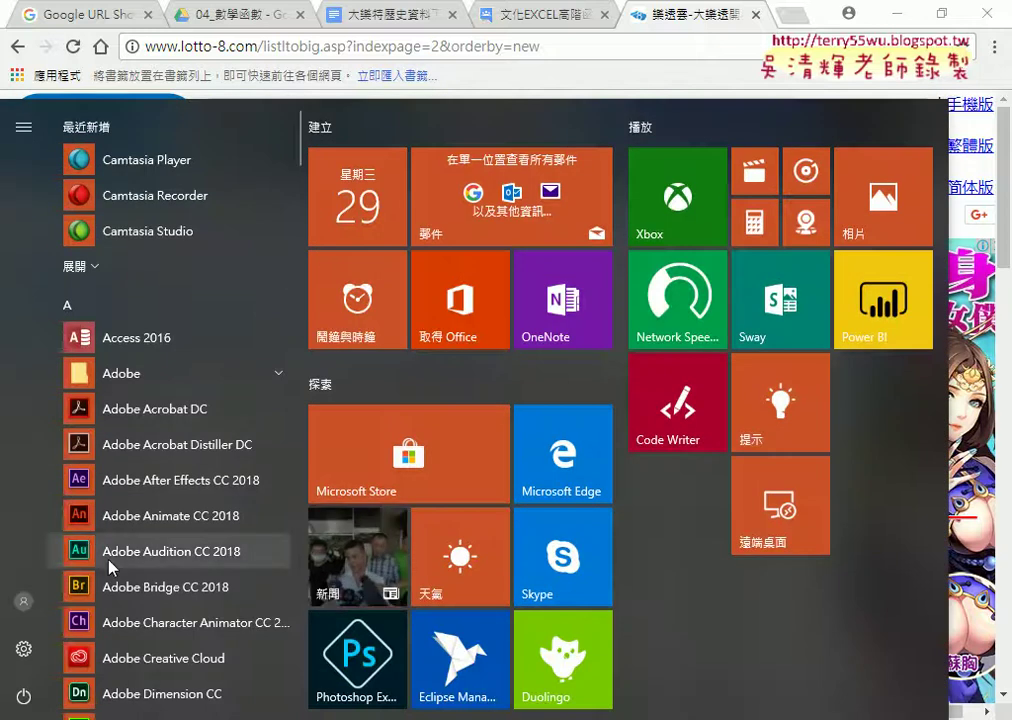
Scroll the Start menu app list to E and launch Excel 2016.
{"action": "scroll", "coordinate": [153, 512], "scroll_direction": "down", "scroll_amount": 3}
{"action": "scroll", "coordinate": [153, 512], "scroll_direction": "down", "scroll_amount": 5}
{"action": "scroll", "coordinate": [153, 512], "scroll_direction": "down", "scroll_amount": 1}
{"action": "scroll", "coordinate": [153, 512], "scroll_direction": "down", "scroll_amount": 3}
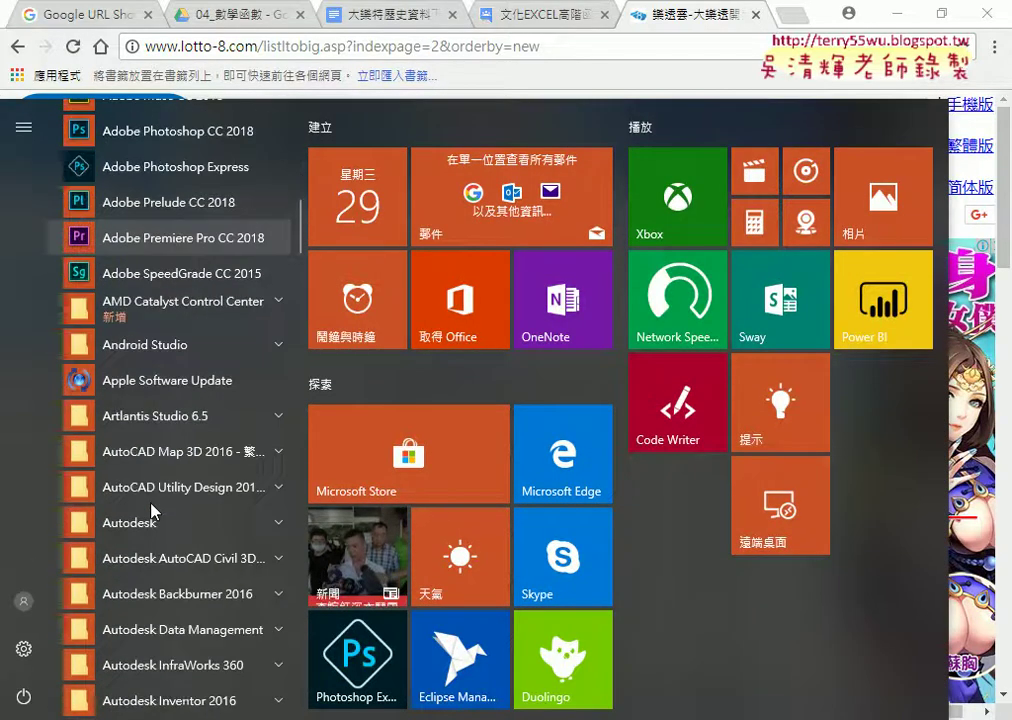
{"action": "scroll", "coordinate": [153, 510], "scroll_direction": "down", "scroll_amount": 3}
{"action": "scroll", "coordinate": [153, 510], "scroll_direction": "down", "scroll_amount": 9}
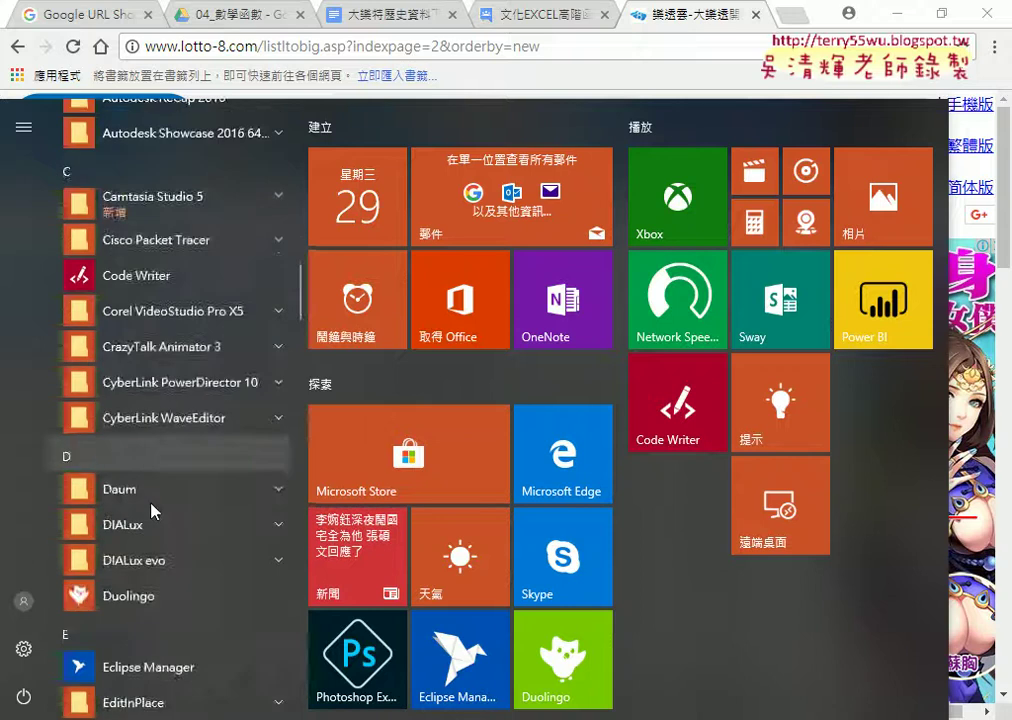
{"action": "scroll", "coordinate": [153, 510], "scroll_direction": "down", "scroll_amount": 1}
{"action": "scroll", "coordinate": [153, 512], "scroll_direction": "down", "scroll_amount": 4}
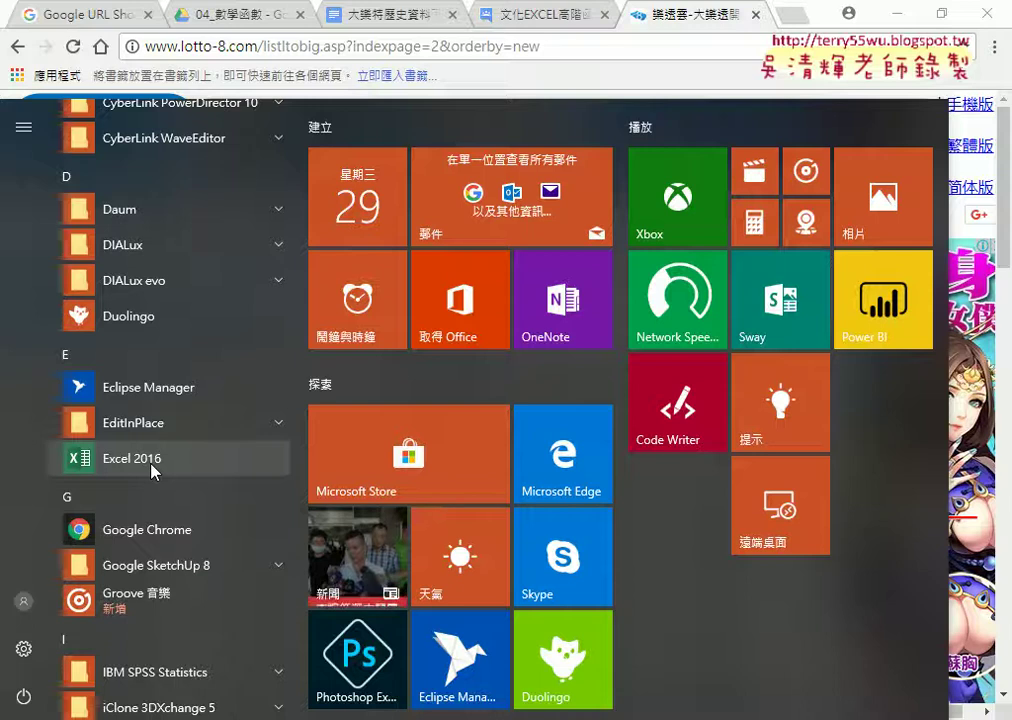
{"action": "left_click", "coordinate": [150, 464]}
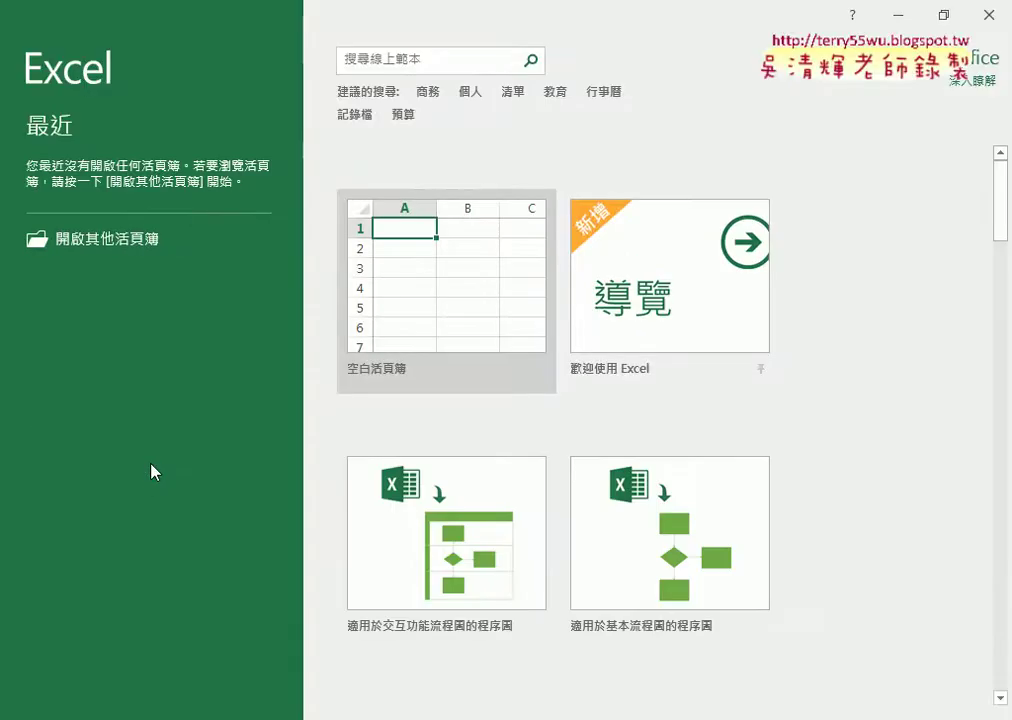
Create a blank workbook, select cell A1 and show the 資料 (Data) tab.
{"action": "left_click", "coordinate": [424, 292]}
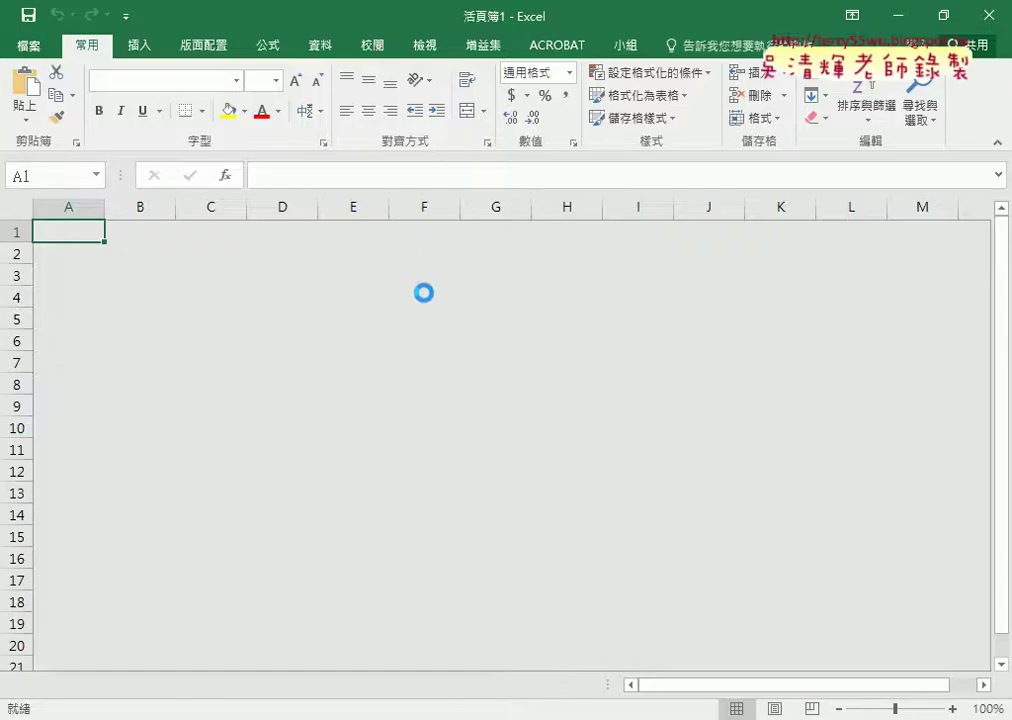
{"action": "left_click", "coordinate": [424, 292]}
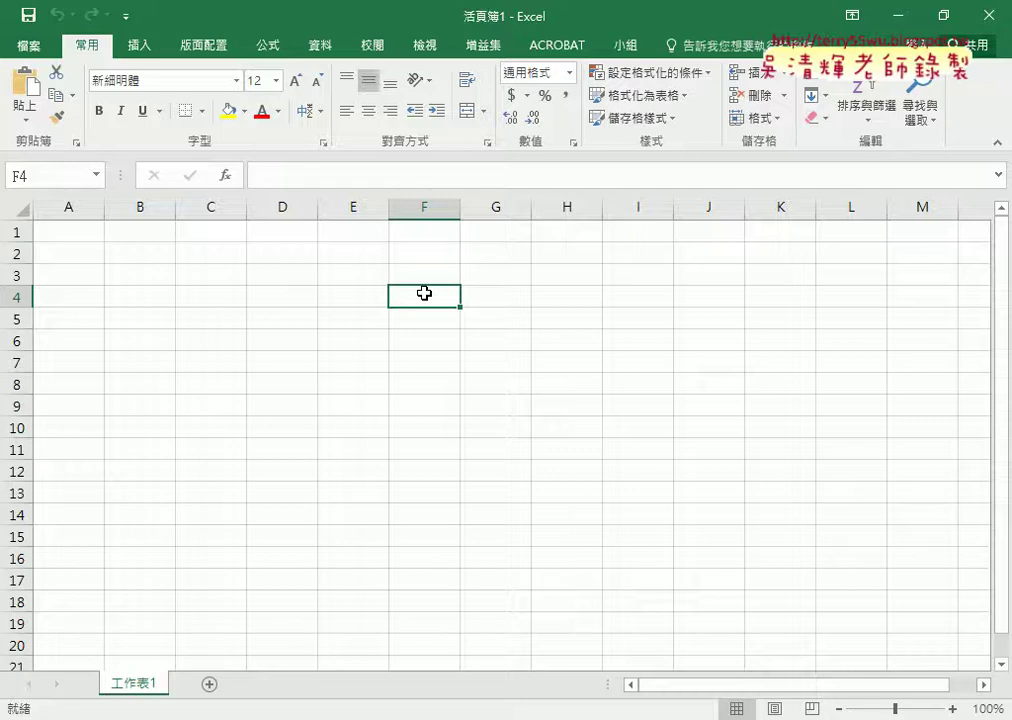
{"action": "left_click", "coordinate": [76, 235]}
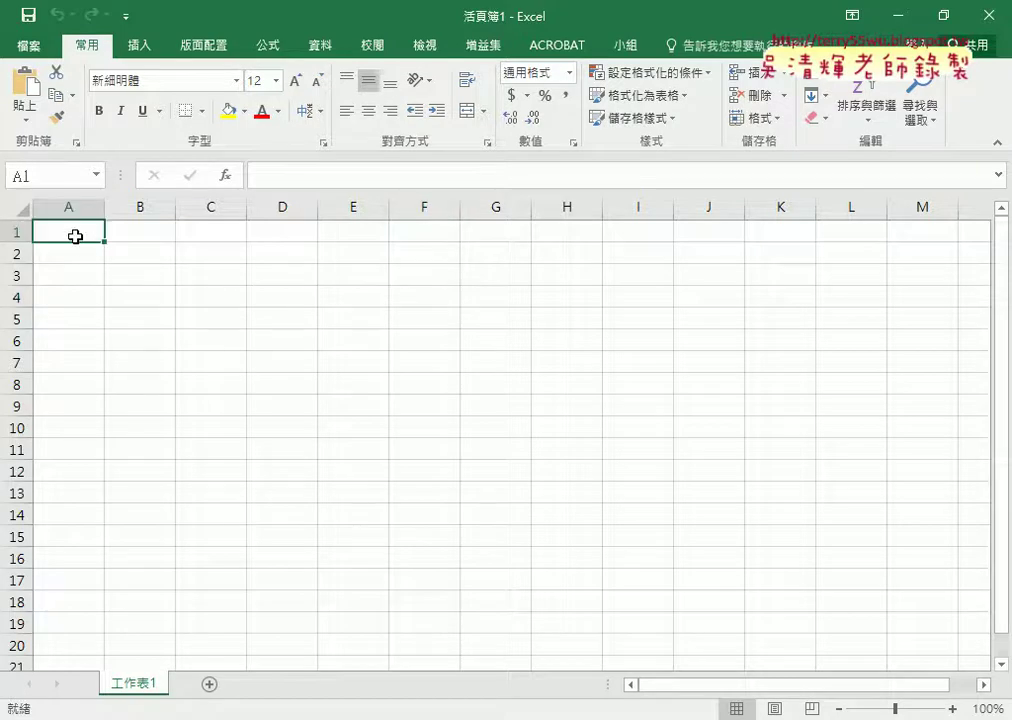
{"action": "left_click", "coordinate": [322, 50]}
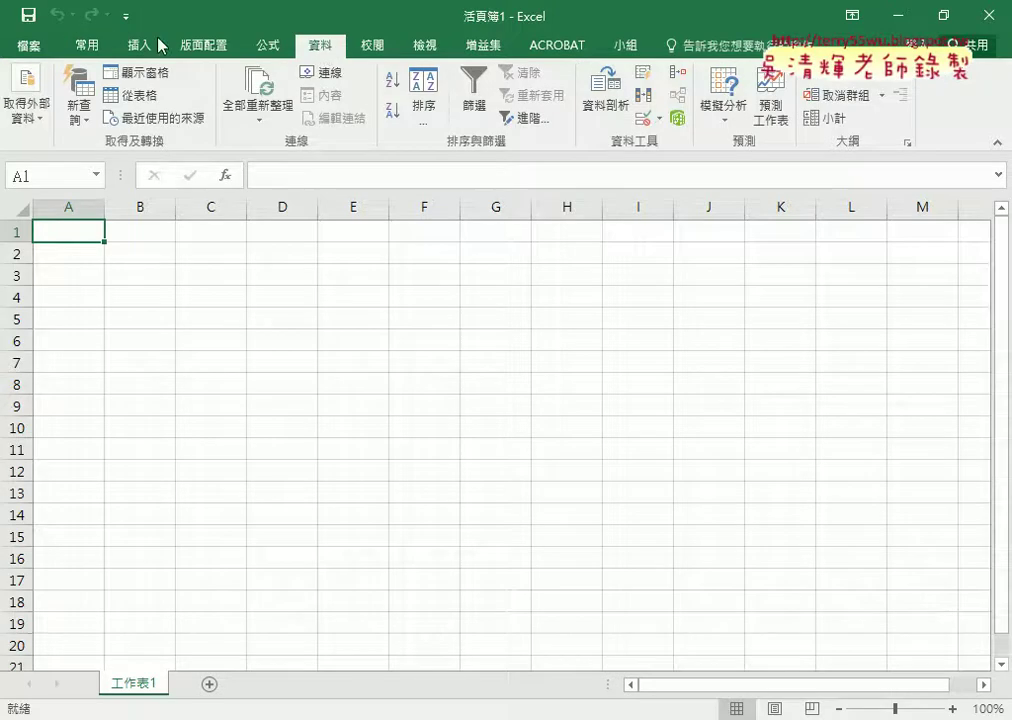
Enable the 開發人員 (Developer) tab under Excel Options' Customize Ribbon.
{"action": "left_click", "coordinate": [126, 16]}
{"action": "left_click", "coordinate": [178, 359]}
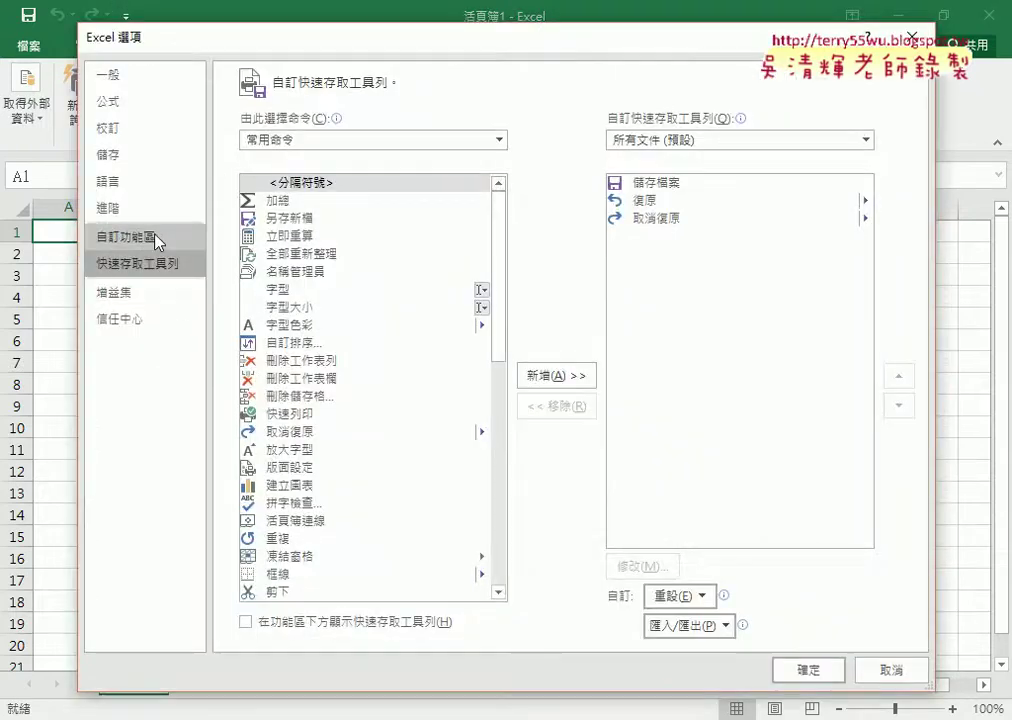
{"action": "left_click", "coordinate": [157, 240]}
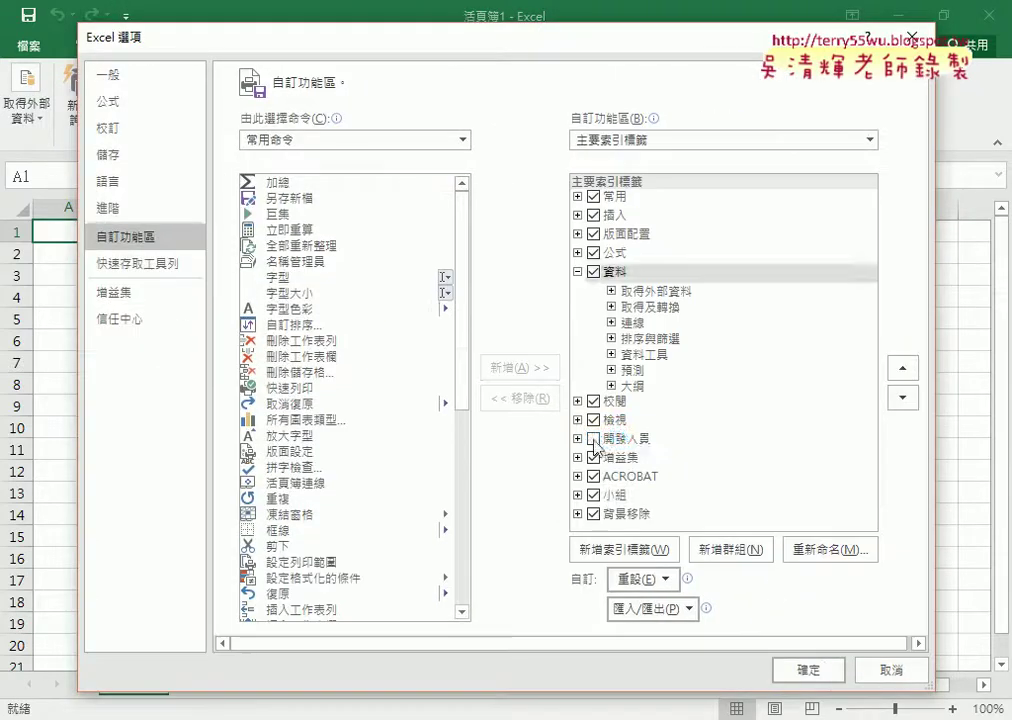
{"action": "left_click", "coordinate": [594, 438]}
{"action": "left_click", "coordinate": [812, 670]}
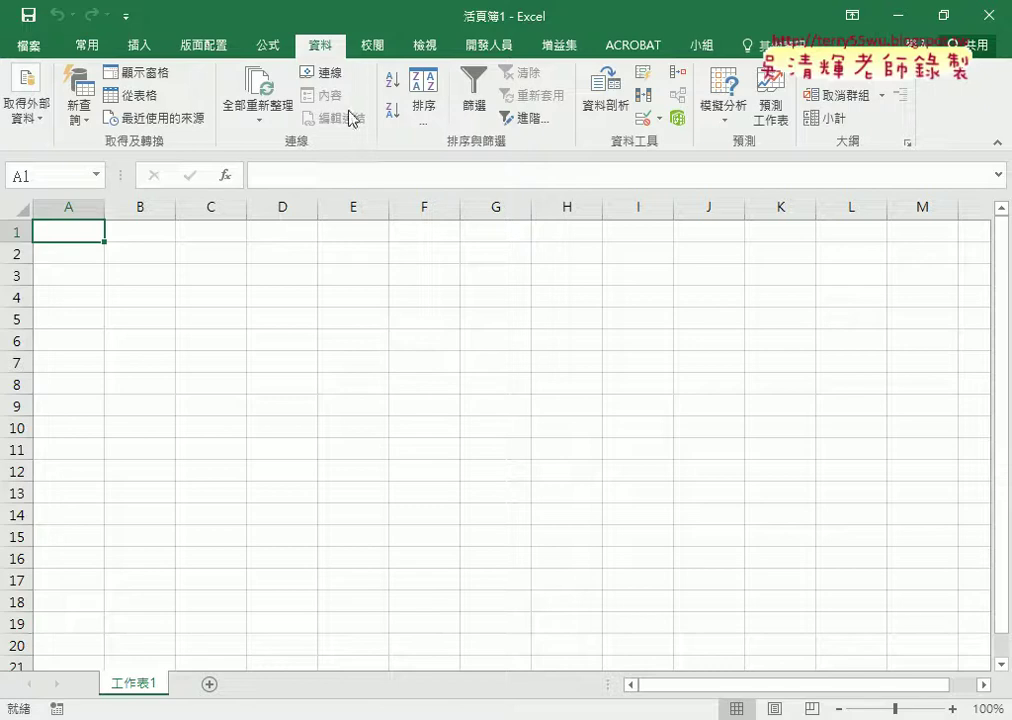
Choose 取得外部資料 > 從 Web to open the 新增 Web 查詢 dialog.
{"action": "left_click", "coordinate": [35, 122]}
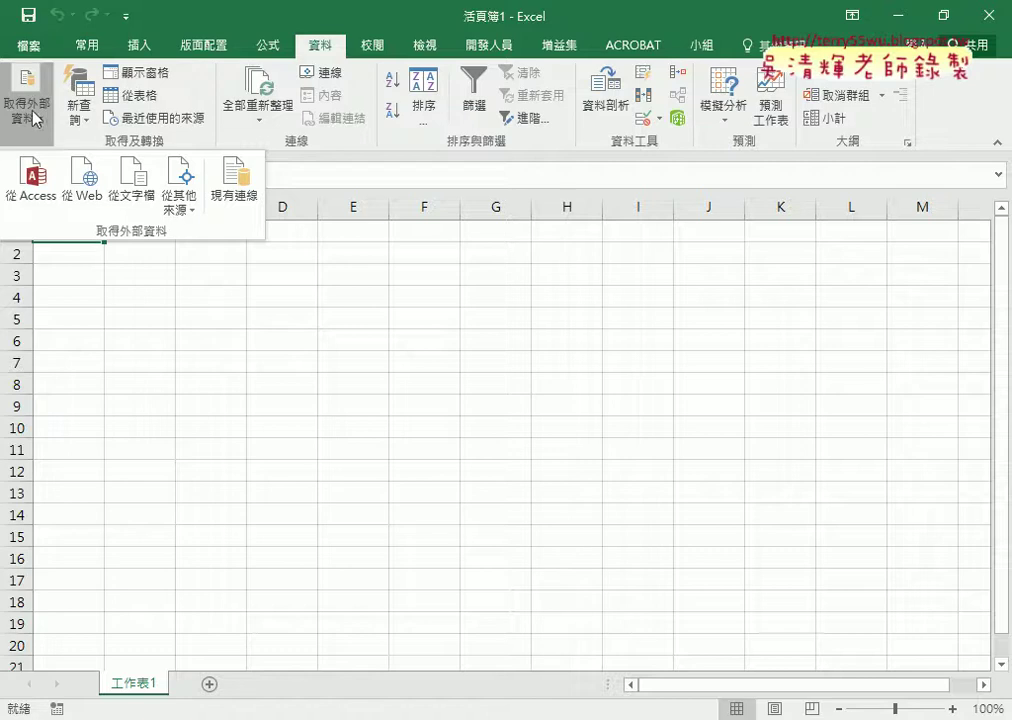
{"action": "left_click", "coordinate": [84, 205]}
{"action": "left_click_drag", "start_coordinate": [82, 210], "coordinate": [98, 233]}
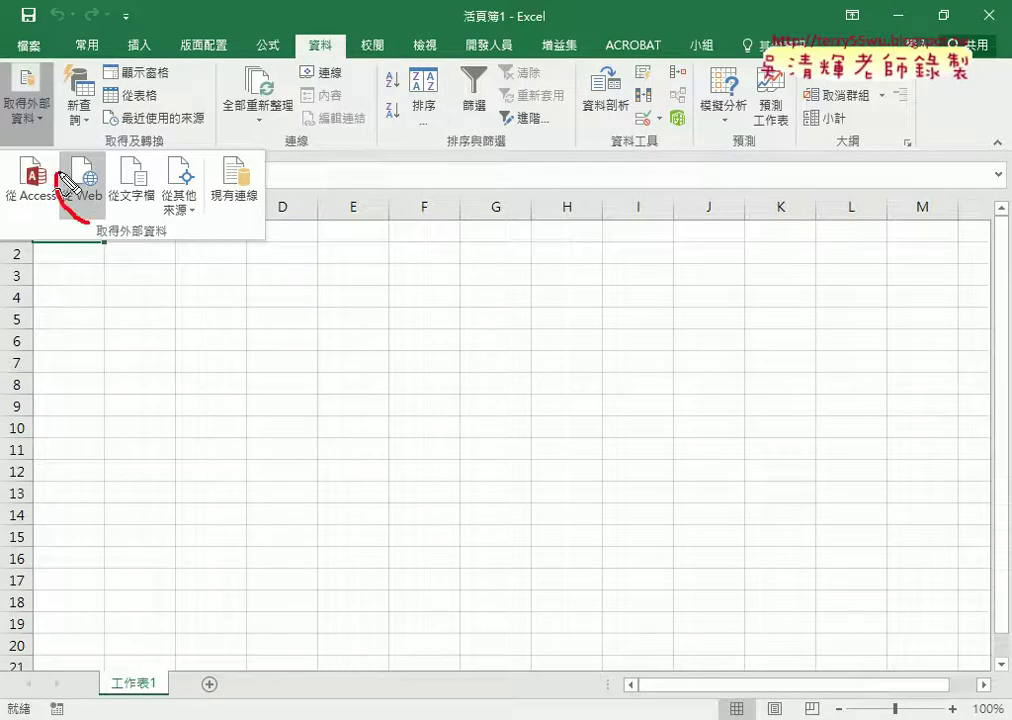
{"action": "key", "text": "Escape"}
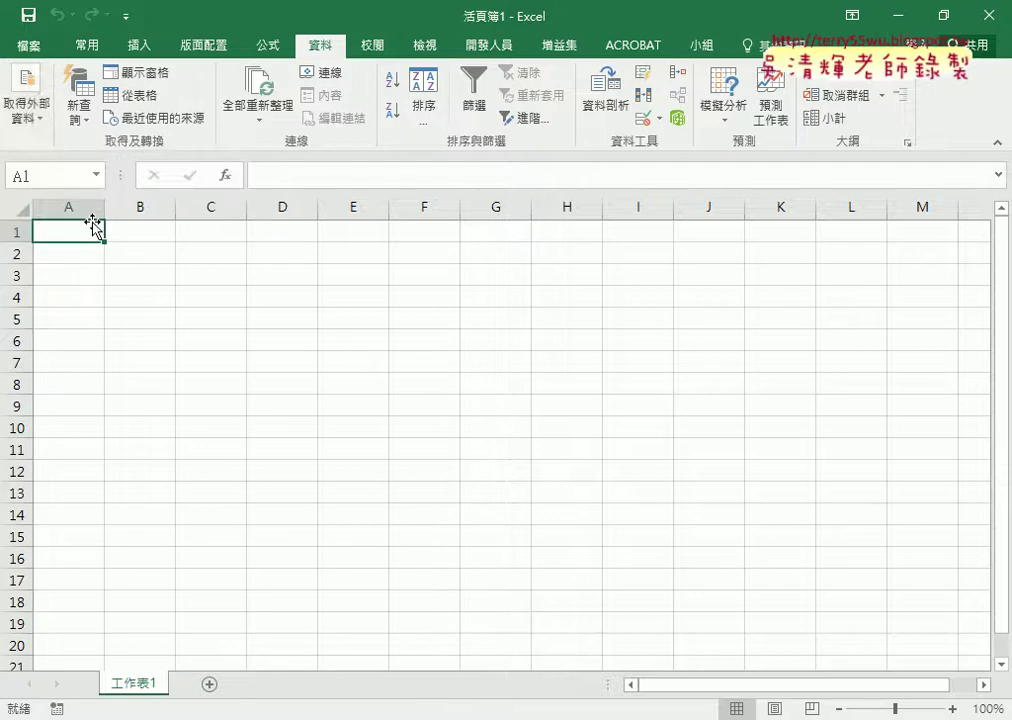
{"action": "left_click", "coordinate": [27, 105]}
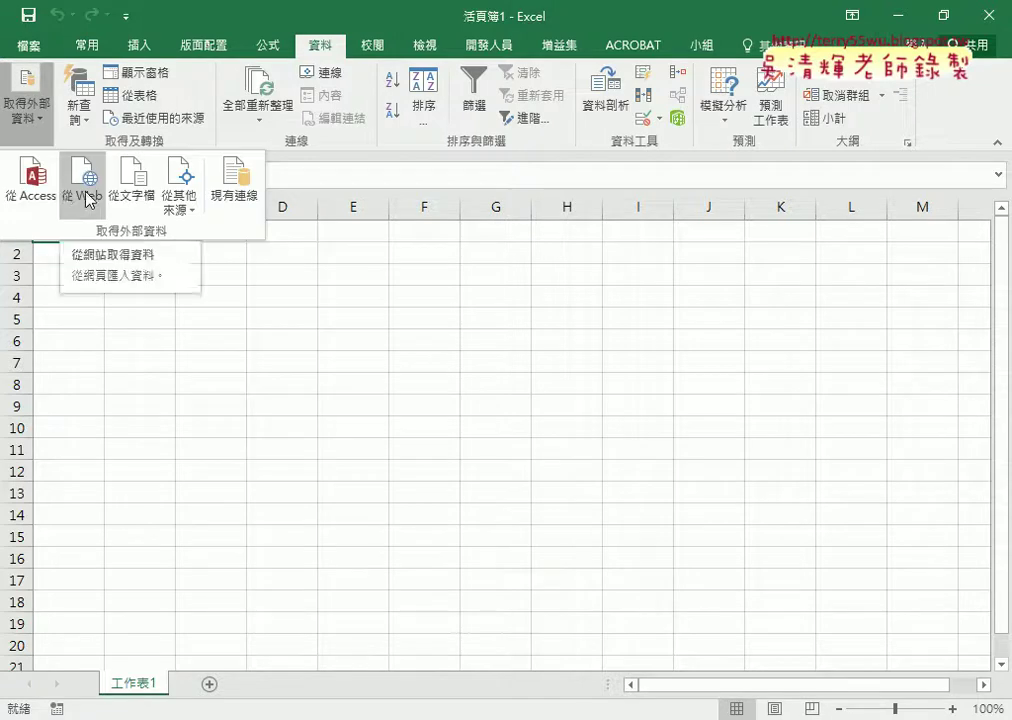
{"action": "left_click", "coordinate": [84, 197]}
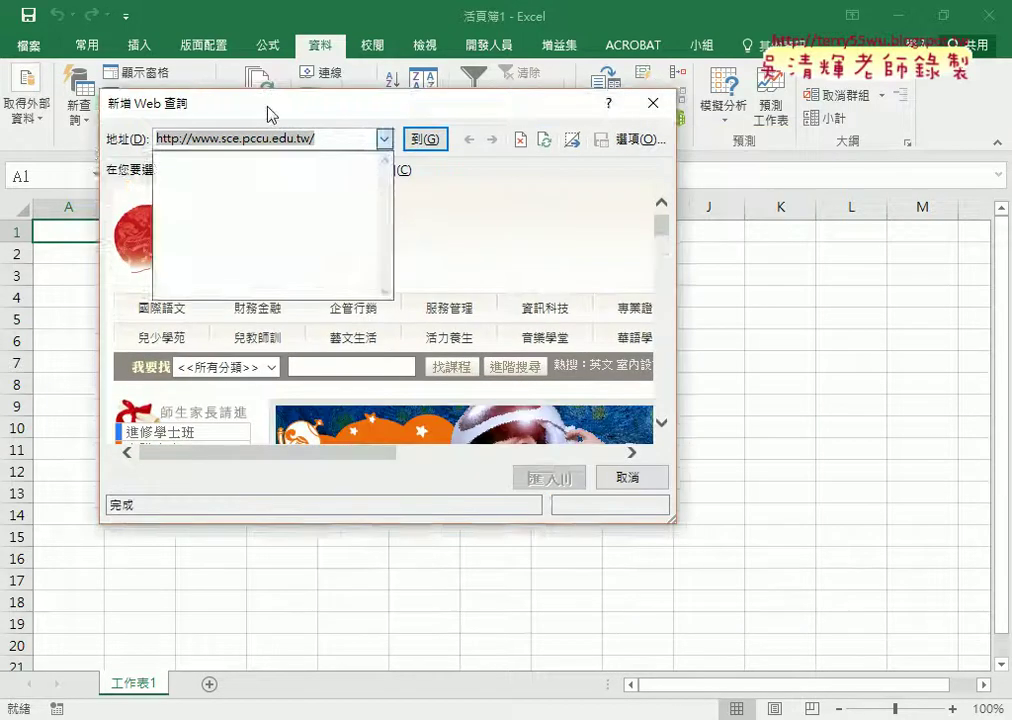
Move the 新增 Web 查詢 dialog up-left and drag its corner to enlarge it.
{"action": "left_click_drag", "start_coordinate": [267, 113], "coordinate": [197, 50]}
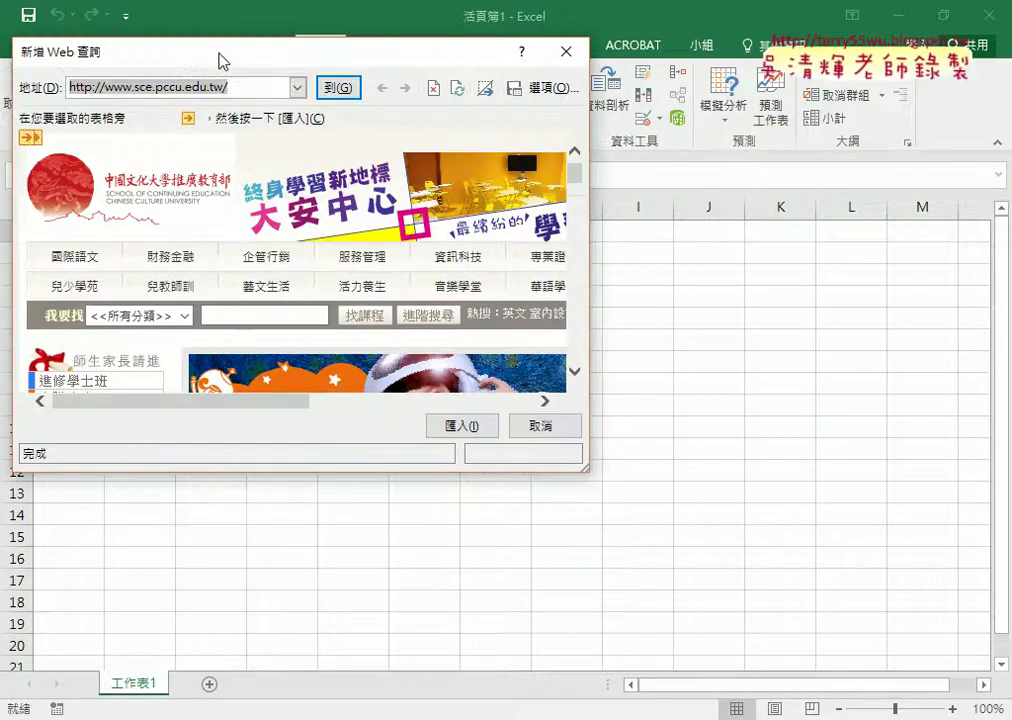
{"action": "left_click_drag", "start_coordinate": [605, 449], "coordinate": [893, 627]}
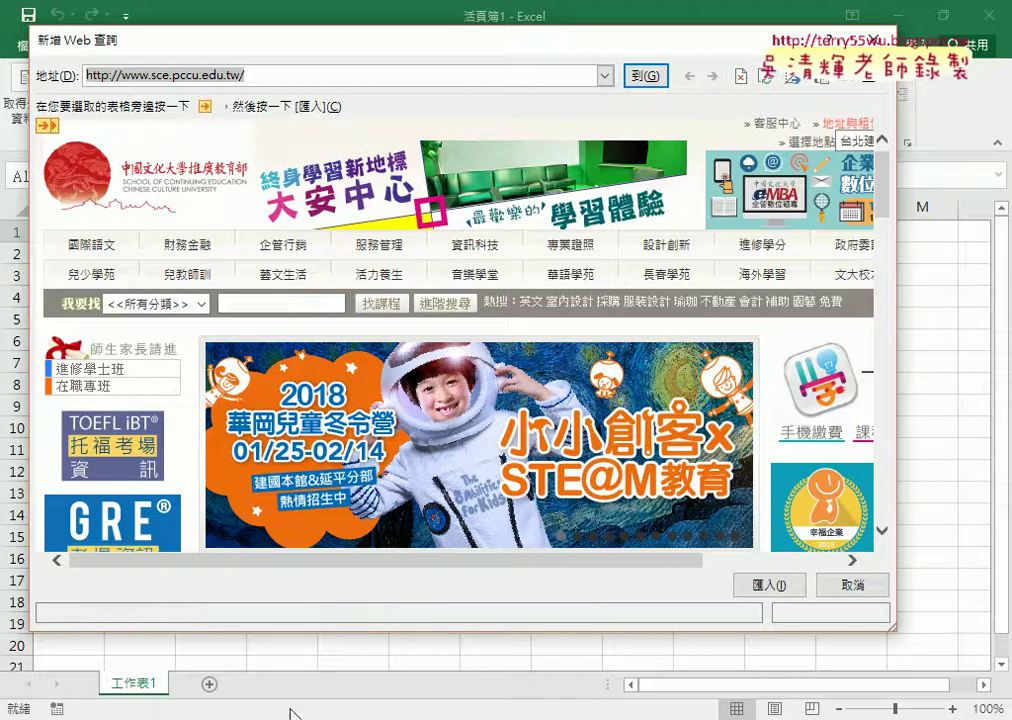
In Chrome, load draw-history page 1 and copy its address-bar URL.
{"action": "left_click", "coordinate": [269, 671]}
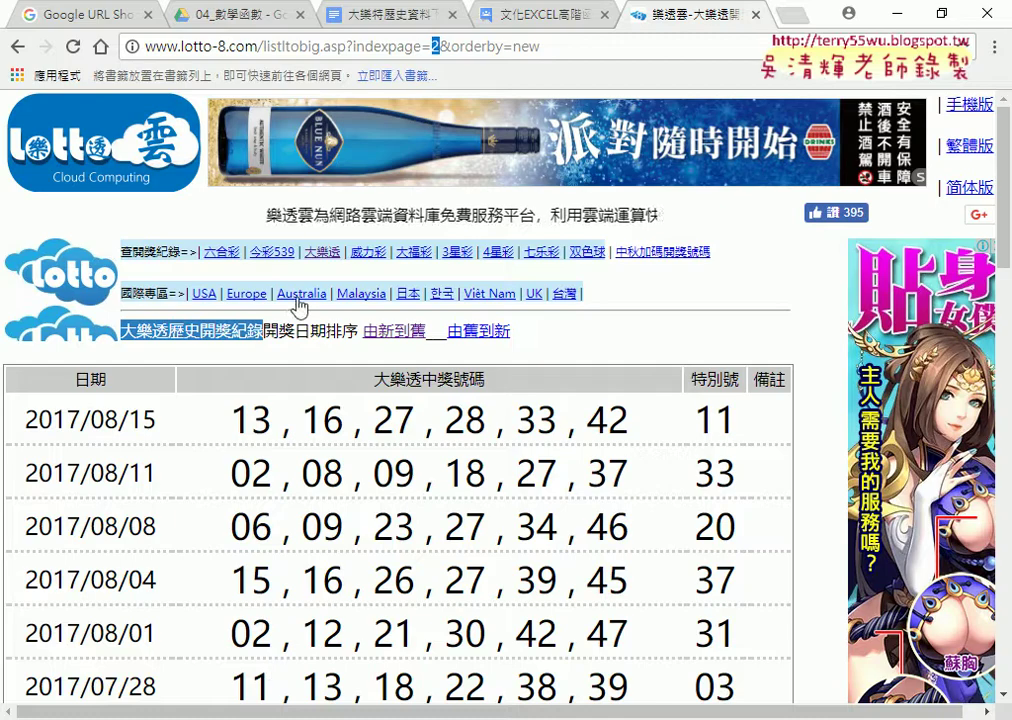
{"action": "scroll", "coordinate": [278, 389], "scroll_direction": "down", "scroll_amount": 4}
{"action": "scroll", "coordinate": [278, 389], "scroll_direction": "down", "scroll_amount": 5}
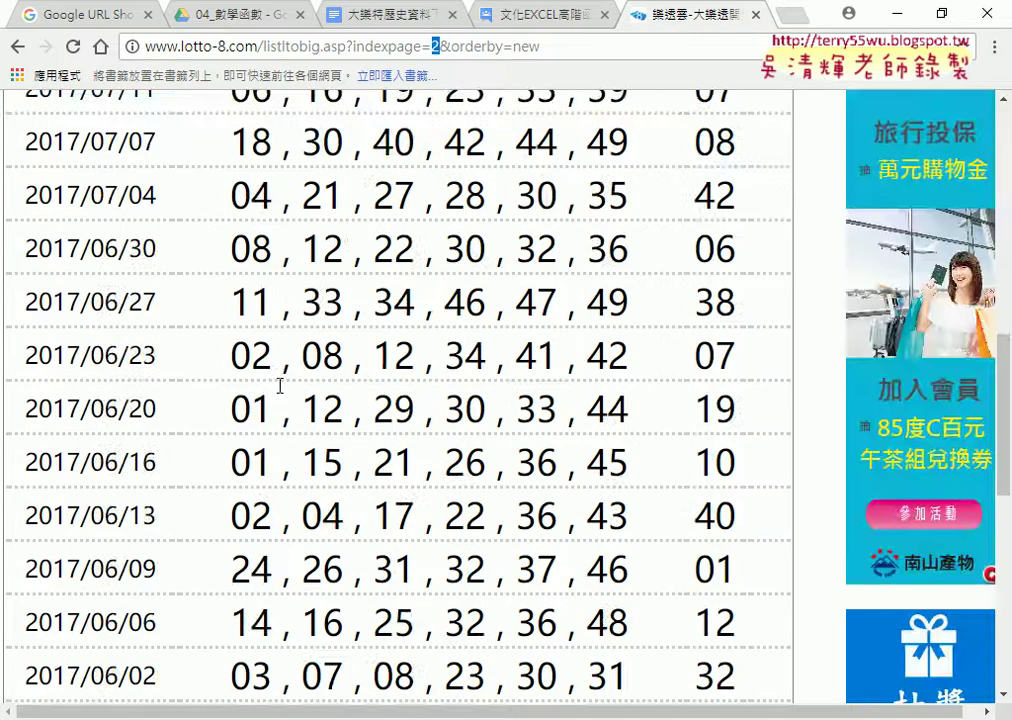
{"action": "scroll", "coordinate": [278, 389], "scroll_direction": "down", "scroll_amount": 4}
{"action": "left_click", "coordinate": [17, 566]}
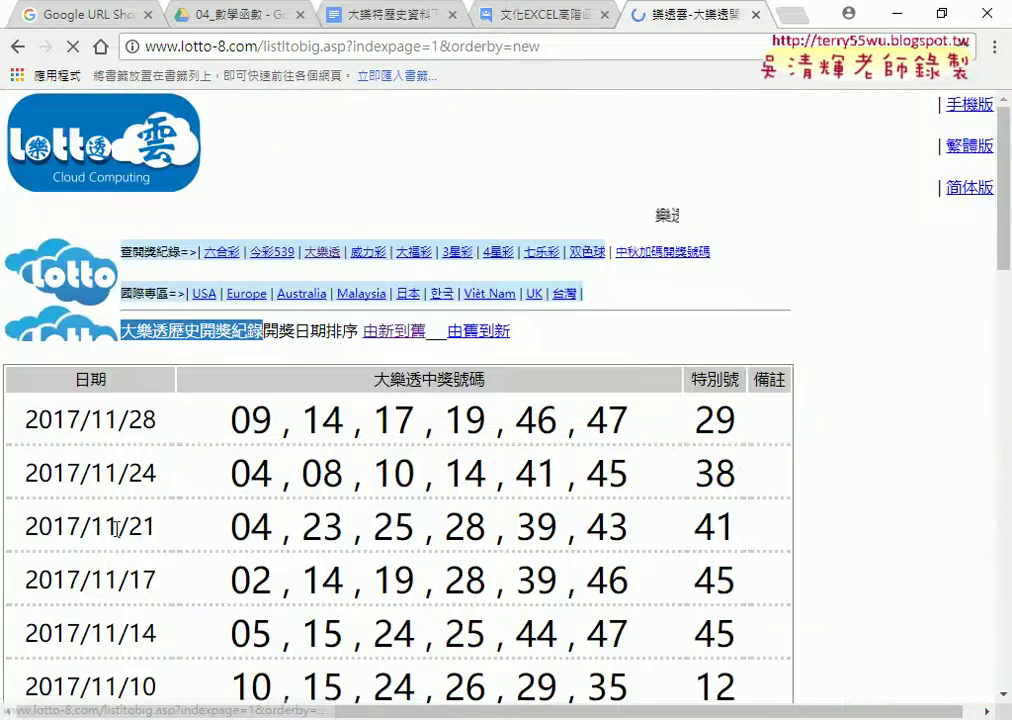
{"action": "left_click", "coordinate": [436, 46]}
{"action": "right_click", "coordinate": [436, 50]}
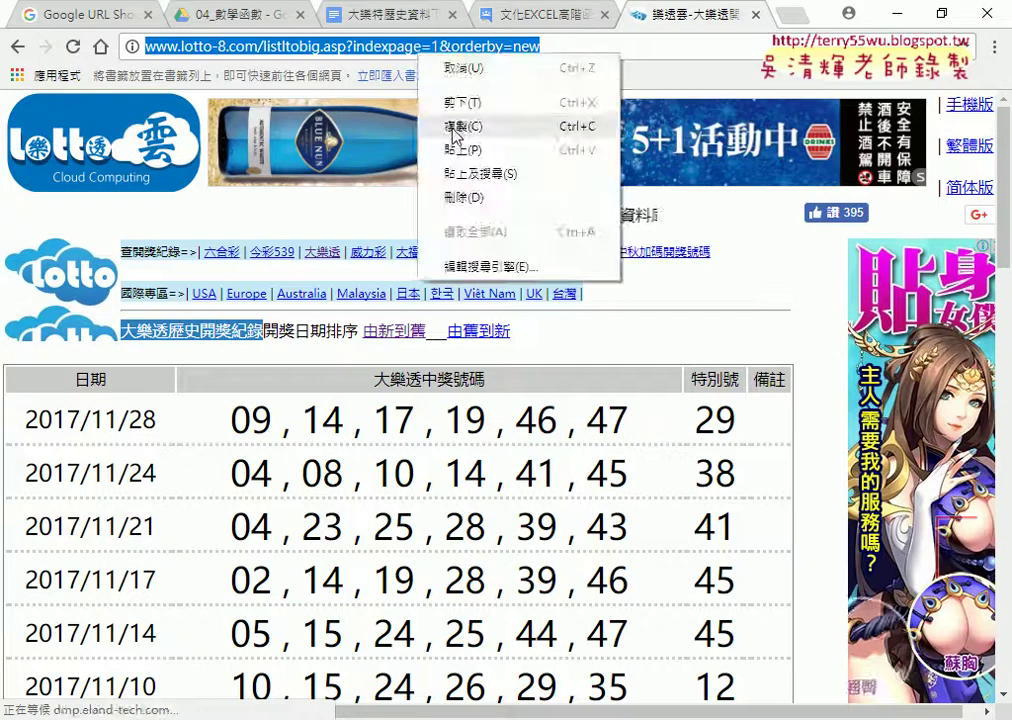
{"action": "left_click", "coordinate": [462, 129]}
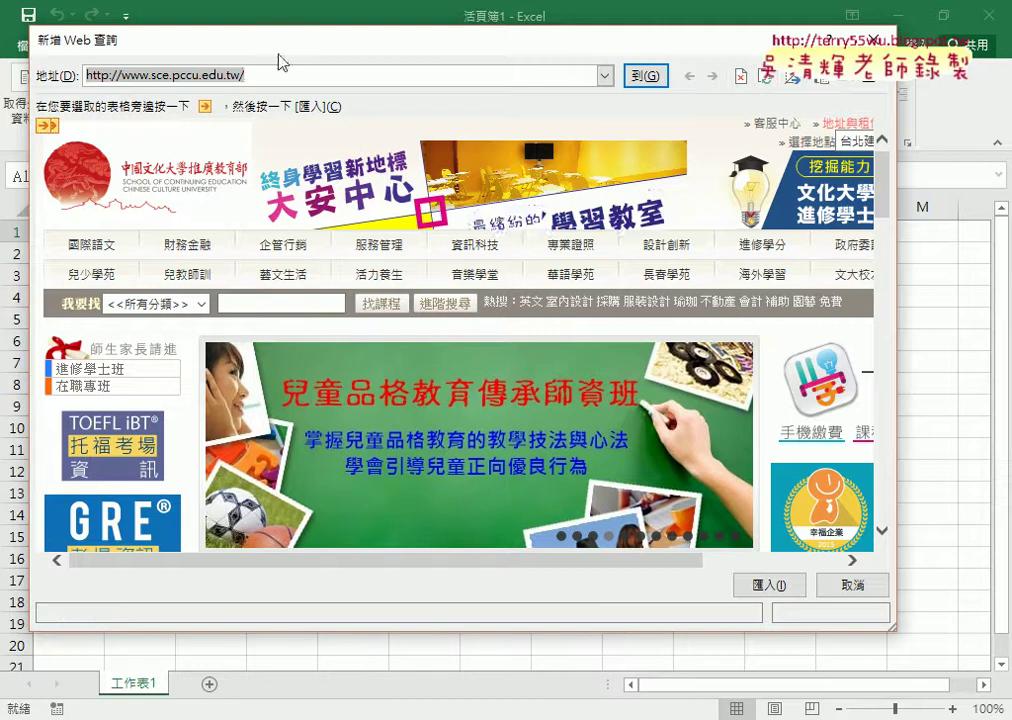
Paste the lotto-8.com 大樂透 draw-history address into the 地址 field and load it.
{"action": "right_click", "coordinate": [265, 86]}
{"action": "left_click", "coordinate": [305, 132]}
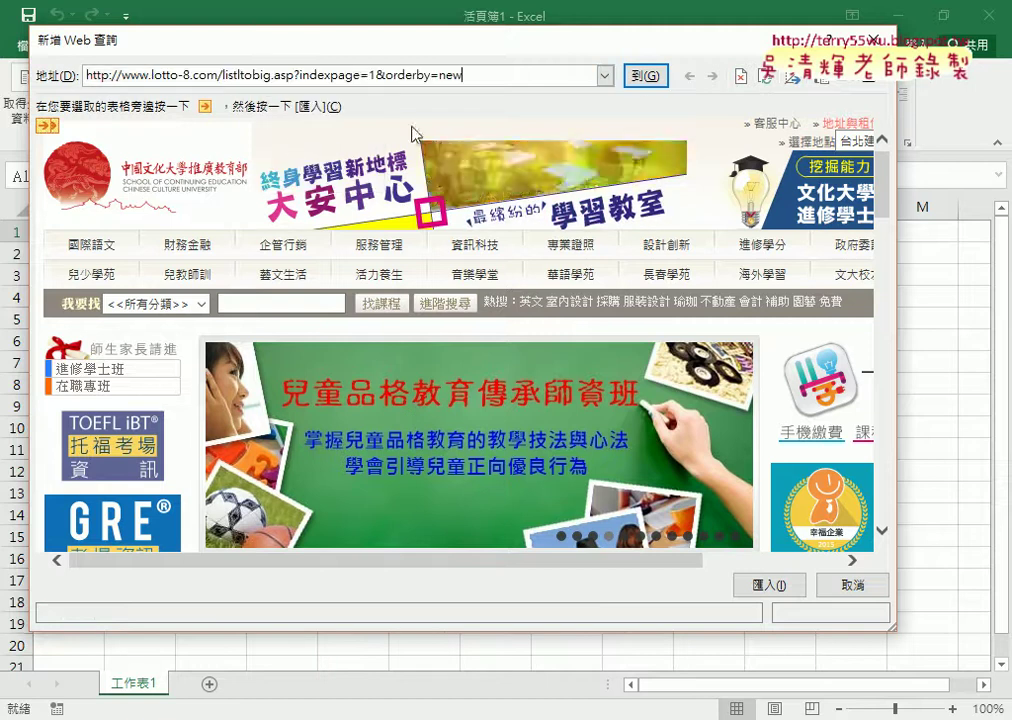
{"action": "left_click", "coordinate": [640, 78]}
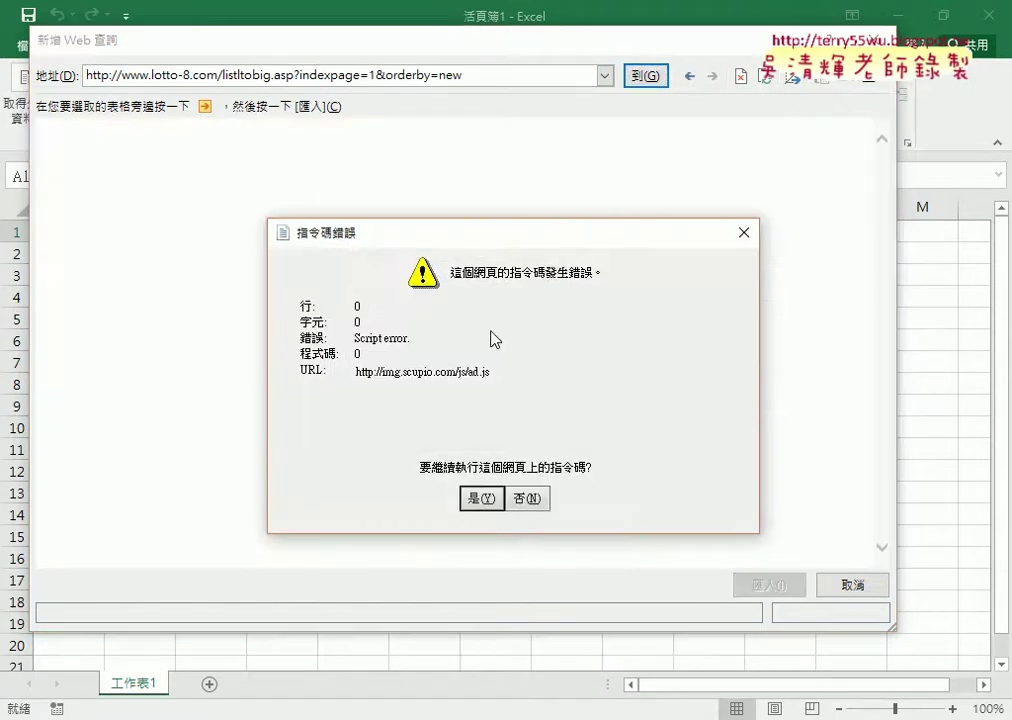
Answer 是(Y) to each script error prompt until the lottery page finishes loading.
{"action": "left_click", "coordinate": [475, 500]}
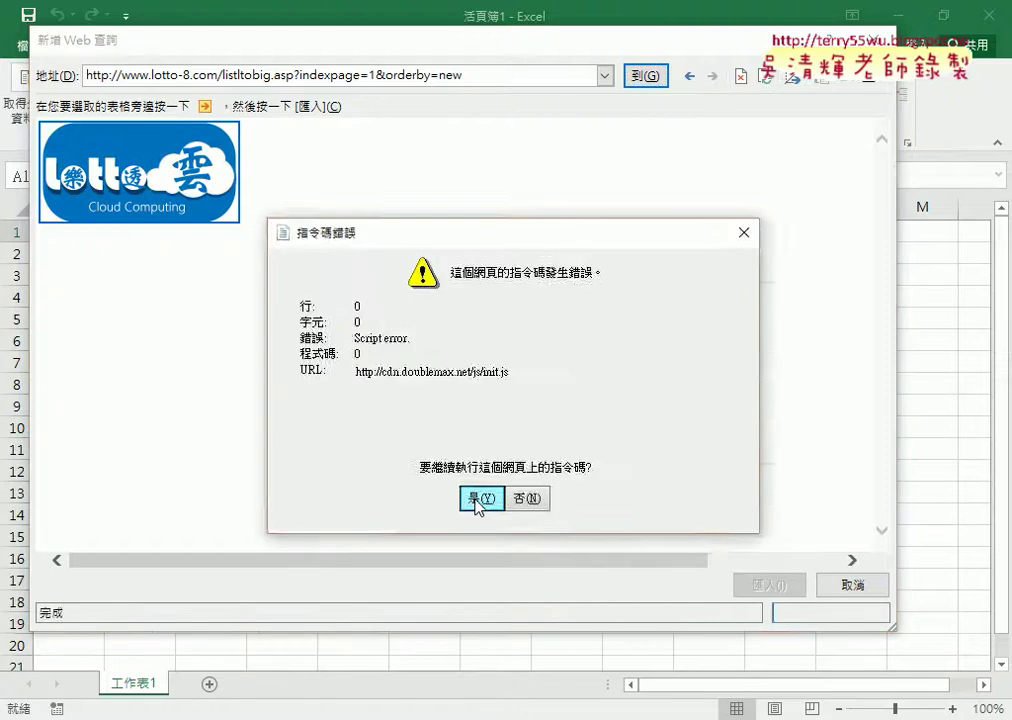
{"action": "left_click", "coordinate": [477, 498]}
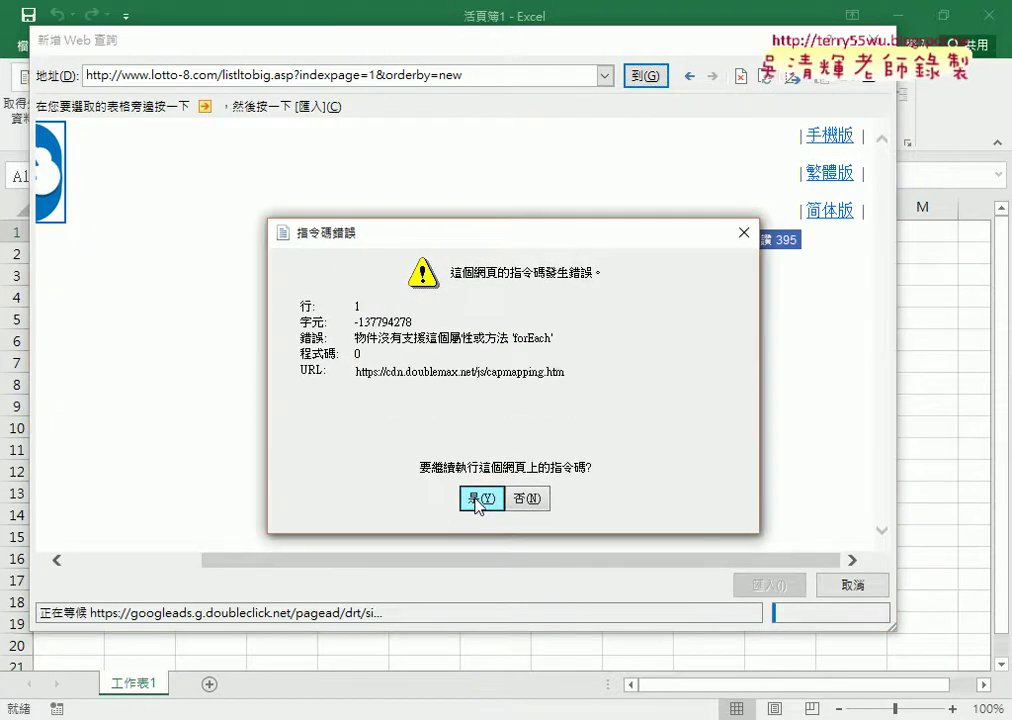
{"action": "left_click", "coordinate": [479, 499]}
{"action": "left_click", "coordinate": [479, 499]}
{"action": "left_click", "coordinate": [479, 499]}
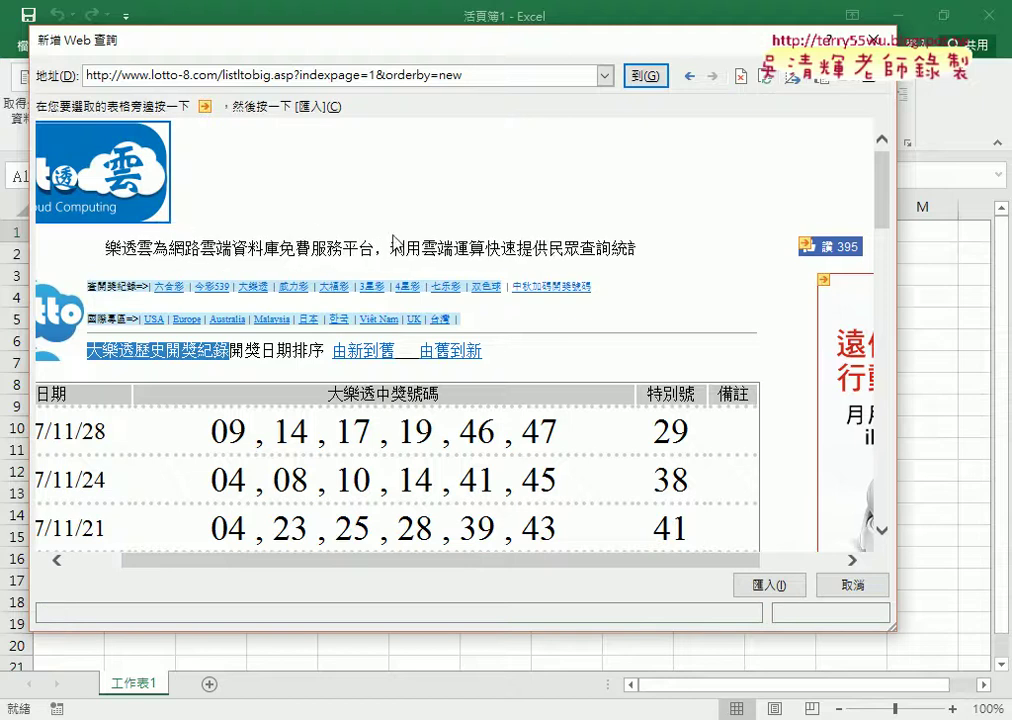
Check the arrow beside the 日期 header to select the draw-results table starting 2017/11/28.
{"action": "left_click_drag", "start_coordinate": [232, 561], "coordinate": [182, 567]}
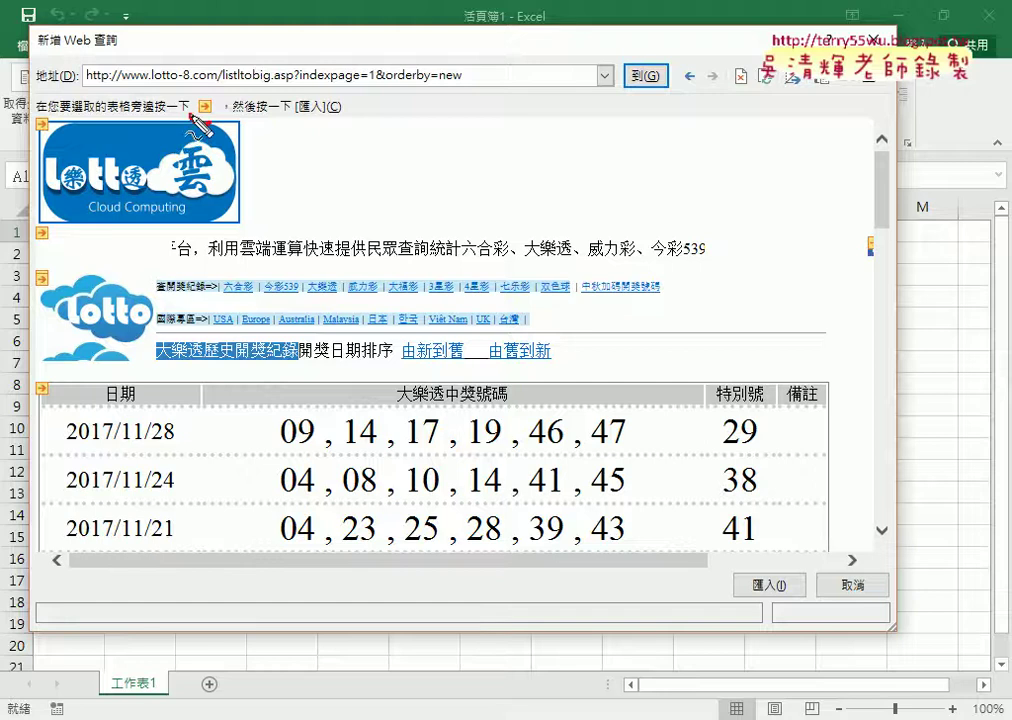
{"action": "left_click_drag", "start_coordinate": [205, 96], "coordinate": [198, 97]}
{"action": "left_click_drag", "start_coordinate": [36, 122], "coordinate": [38, 118]}
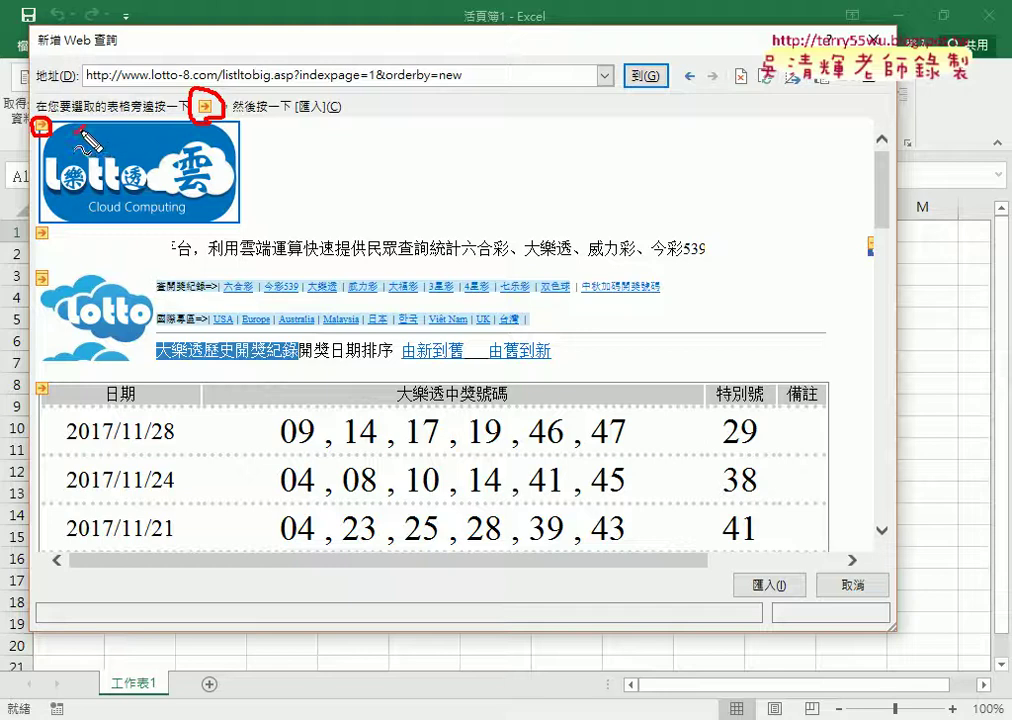
{"action": "left_click_drag", "start_coordinate": [99, 131], "coordinate": [80, 143]}
{"action": "mouse_move", "coordinate": [95, 100]}
{"action": "left_mouse_down"}
{"action": "mouse_move", "coordinate": [97, 128]}
{"action": "mouse_move", "coordinate": [158, 138]}
{"action": "left_mouse_up"}
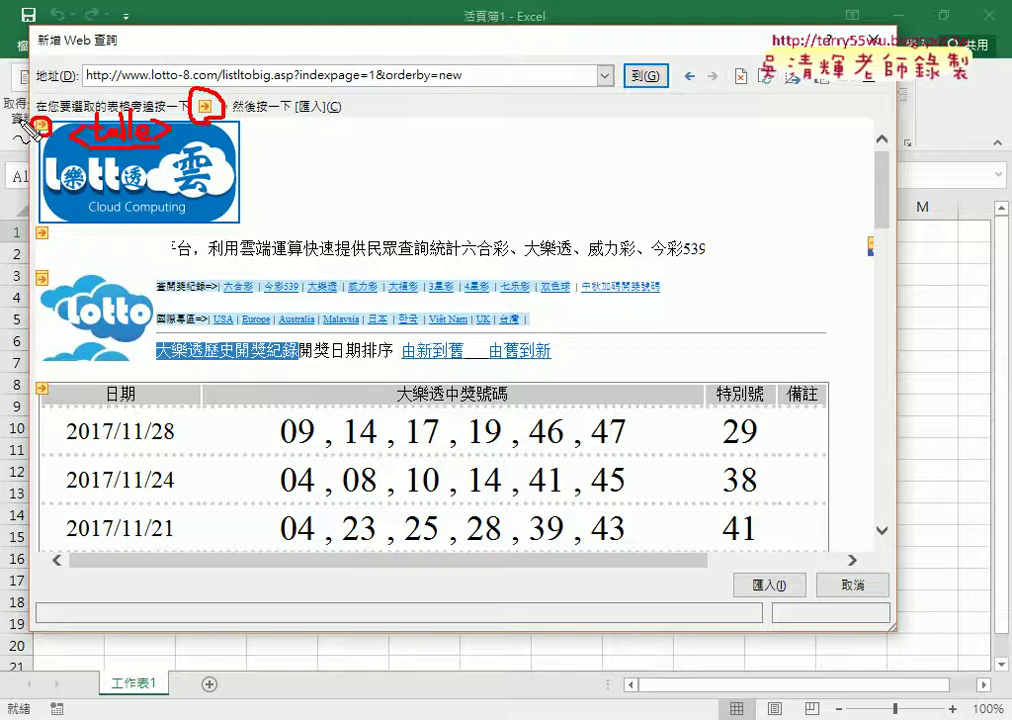
{"action": "left_click_drag", "start_coordinate": [30, 130], "coordinate": [48, 118]}
{"action": "left_click_drag", "start_coordinate": [52, 384], "coordinate": [50, 412]}
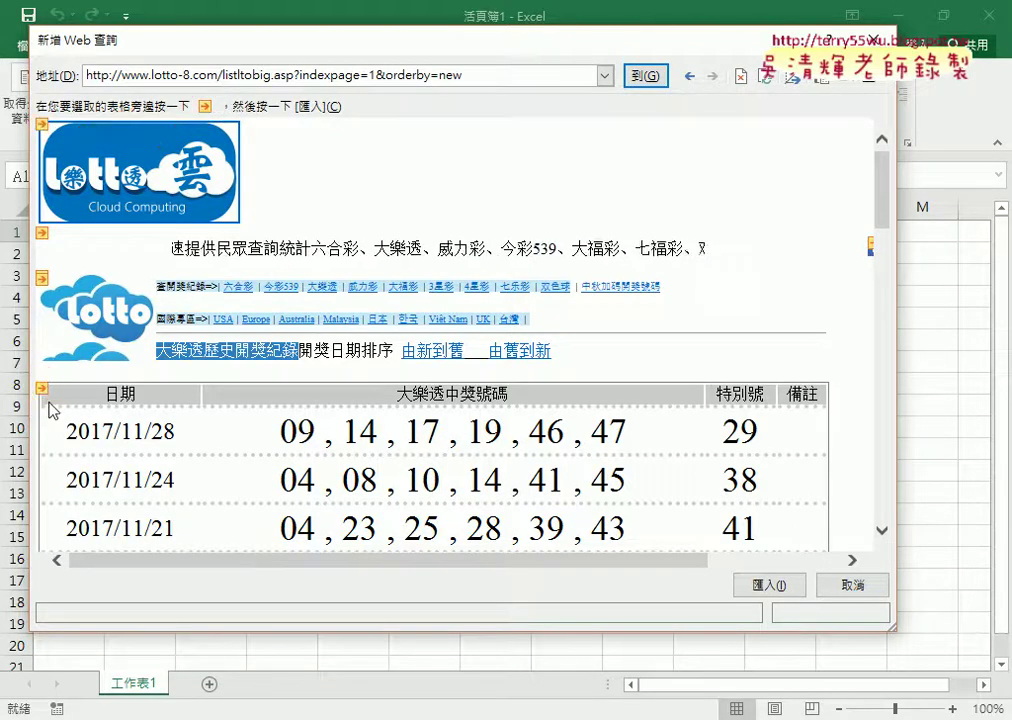
{"action": "left_click", "coordinate": [41, 390]}
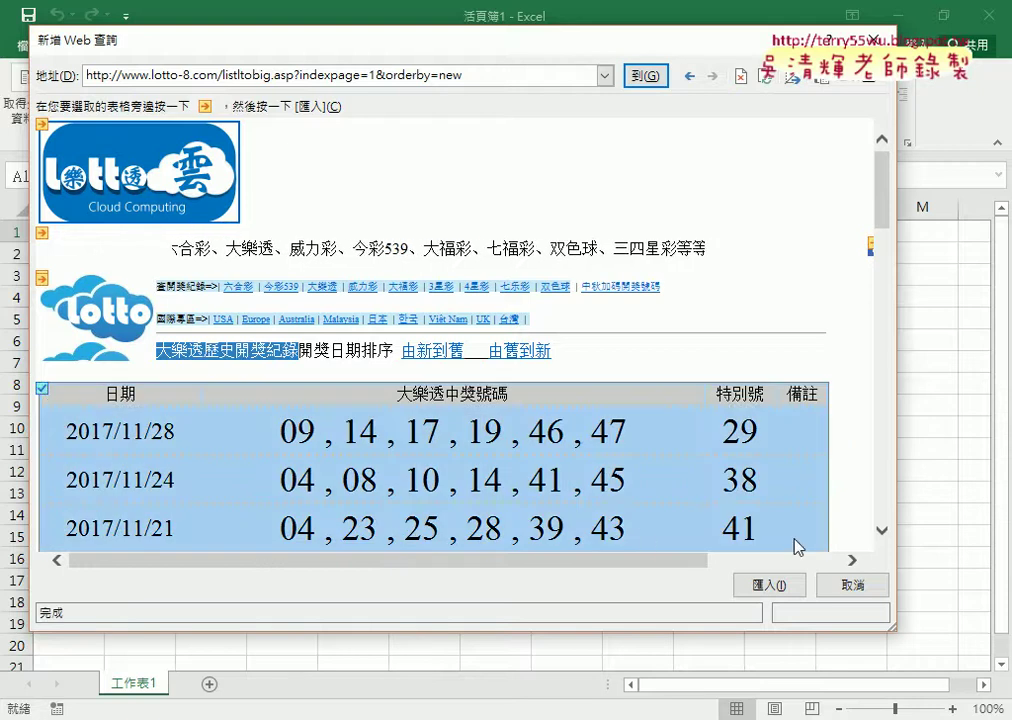
Import the selected table into the current worksheet at cell $A$1.
{"action": "left_click", "coordinate": [775, 585]}
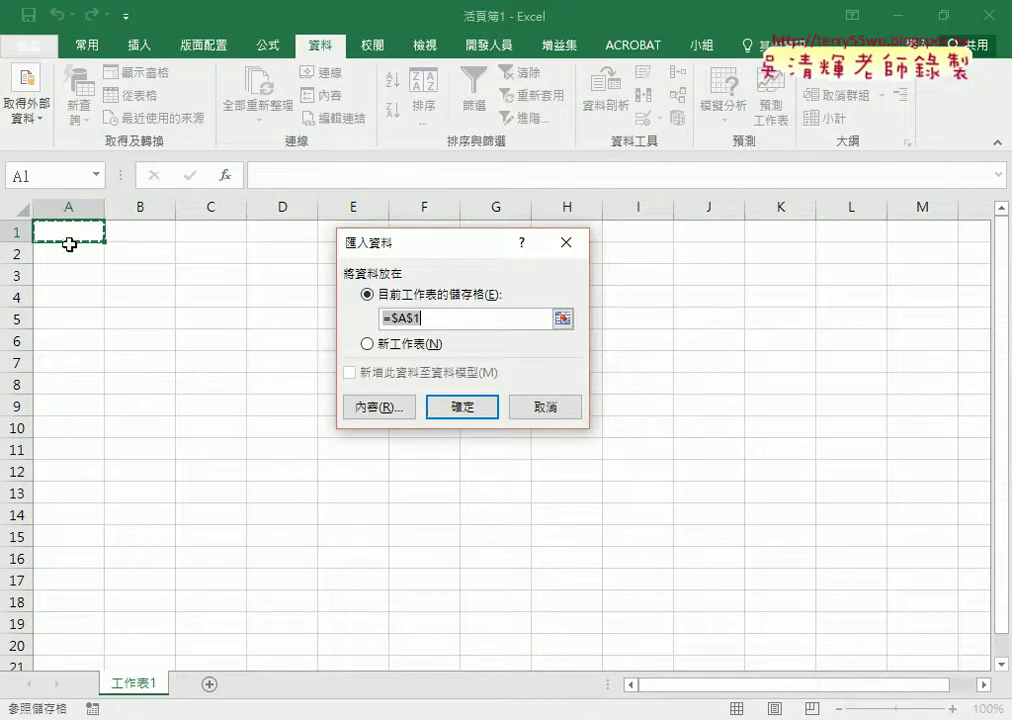
{"action": "left_click", "coordinate": [484, 405]}
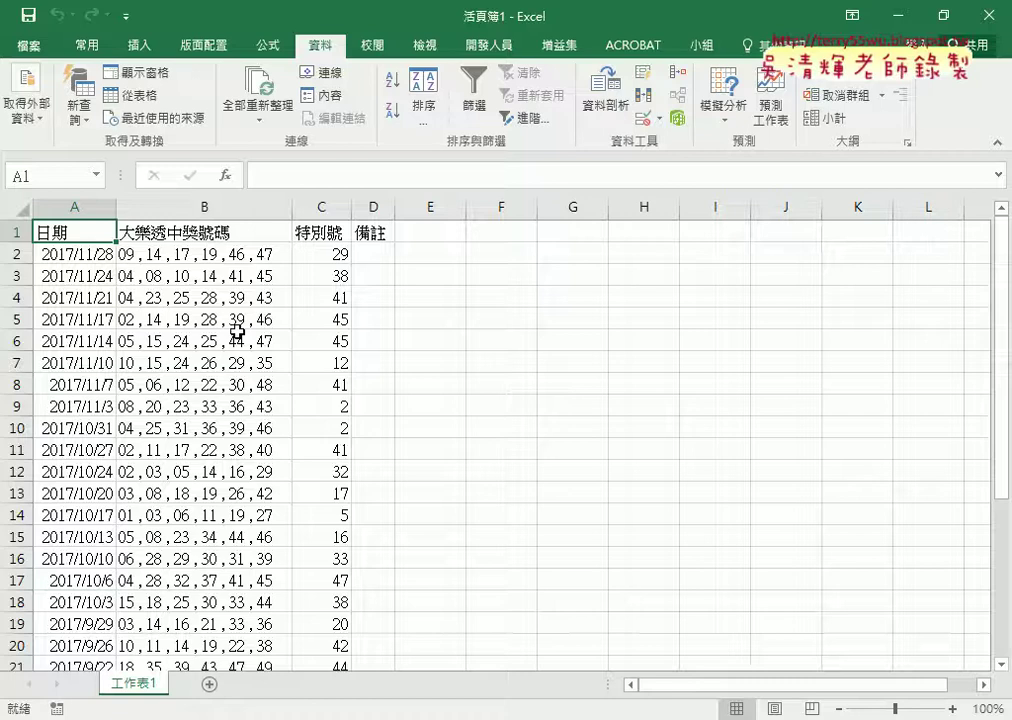
{"action": "scroll", "coordinate": [237, 333], "scroll_direction": "down", "scroll_amount": 5}
{"action": "scroll", "coordinate": [237, 339], "scroll_direction": "down", "scroll_amount": 1}
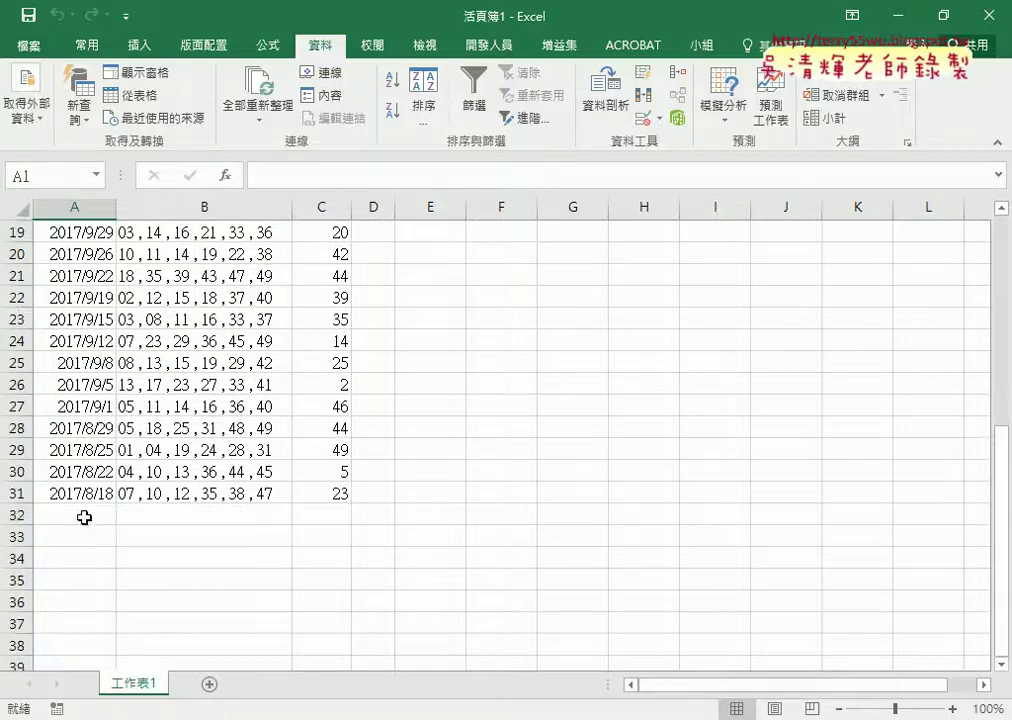
{"action": "left_click", "coordinate": [79, 517]}
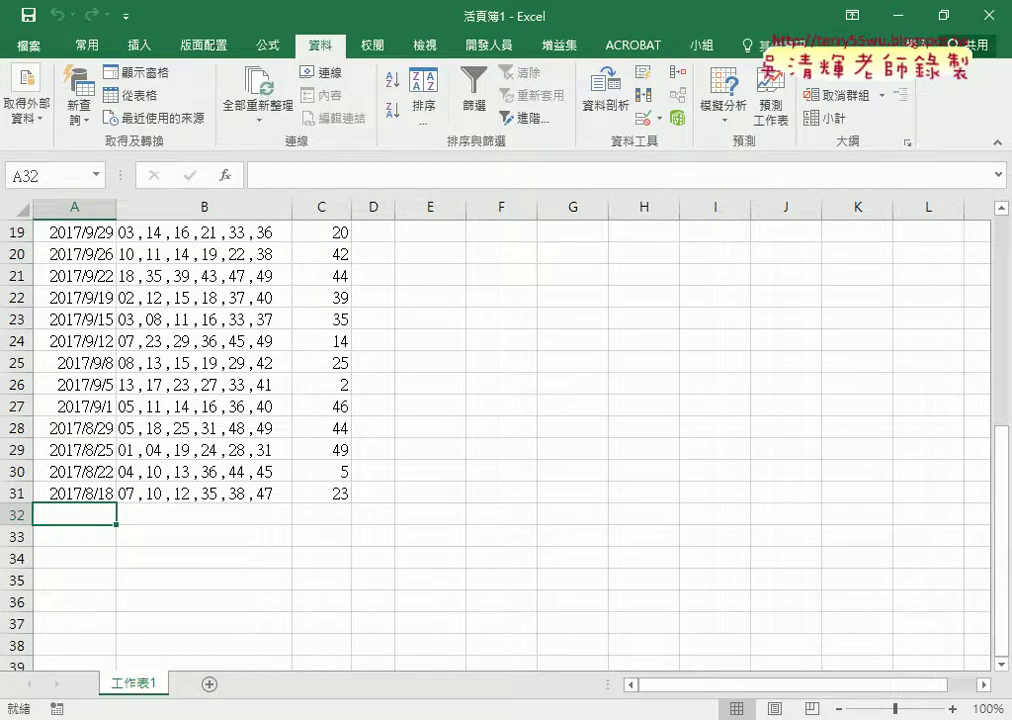
{"action": "left_click", "coordinate": [265, 620]}
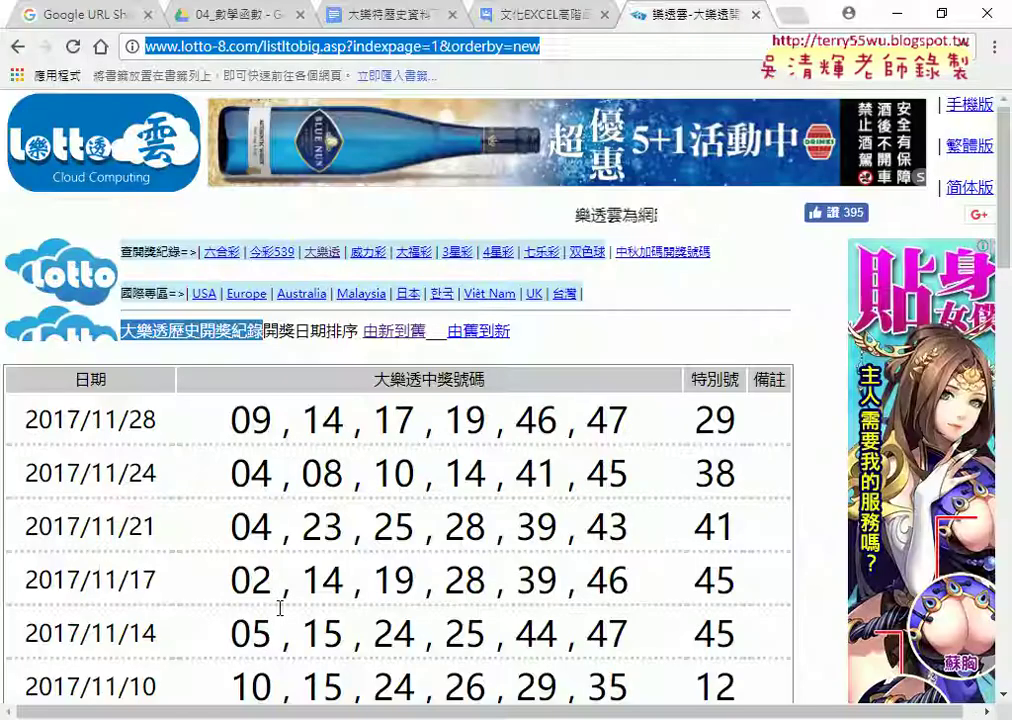
{"action": "double_click", "coordinate": [434, 47]}
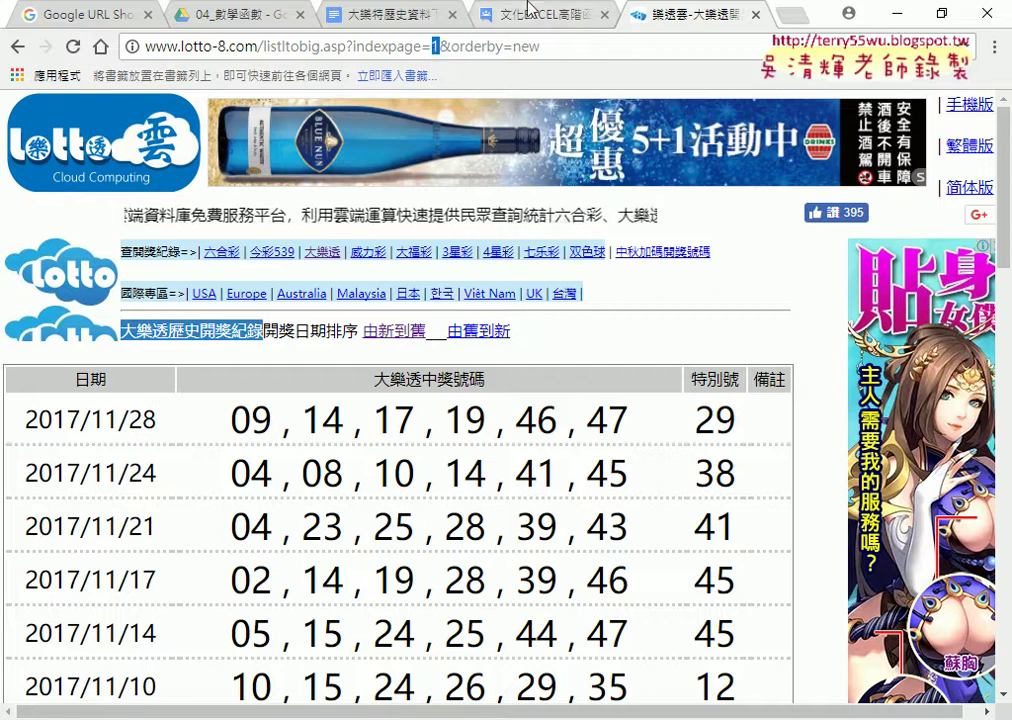
{"action": "left_click", "coordinate": [898, 14]}
{"action": "scroll", "coordinate": [230, 384], "scroll_direction": "up", "scroll_amount": 6}
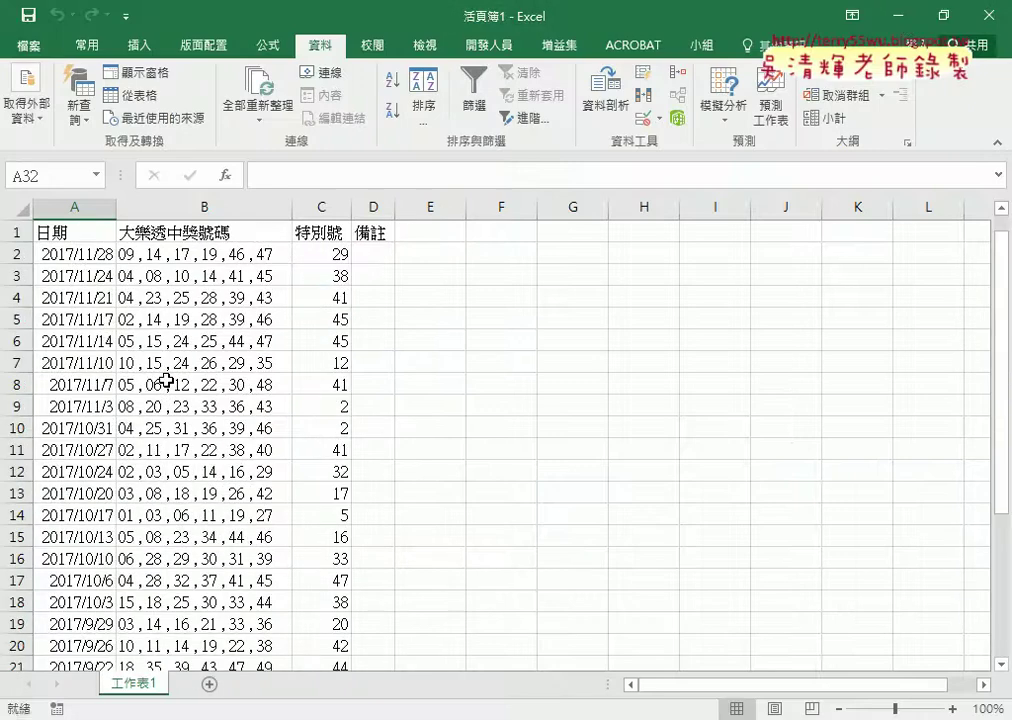
{"action": "left_click", "coordinate": [75, 236]}
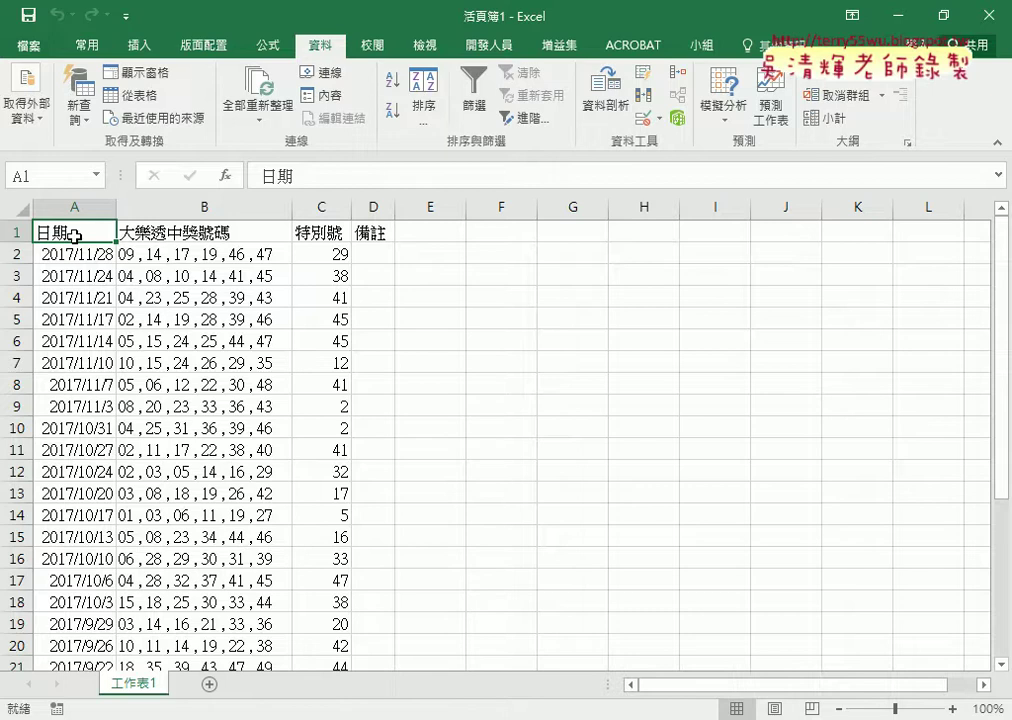
{"action": "scroll", "coordinate": [75, 236], "scroll_direction": "down", "scroll_amount": 3}
{"action": "scroll", "coordinate": [75, 236], "scroll_direction": "down", "scroll_amount": 3}
{"action": "scroll", "coordinate": [78, 330], "scroll_direction": "down", "scroll_amount": 1}
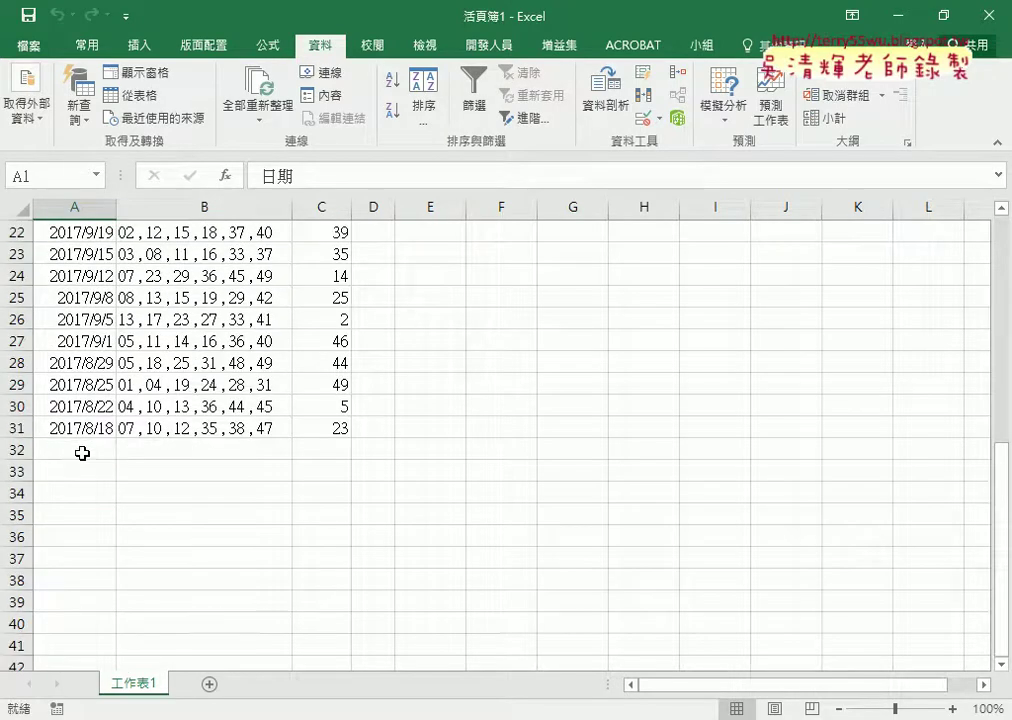
{"action": "left_click", "coordinate": [82, 453]}
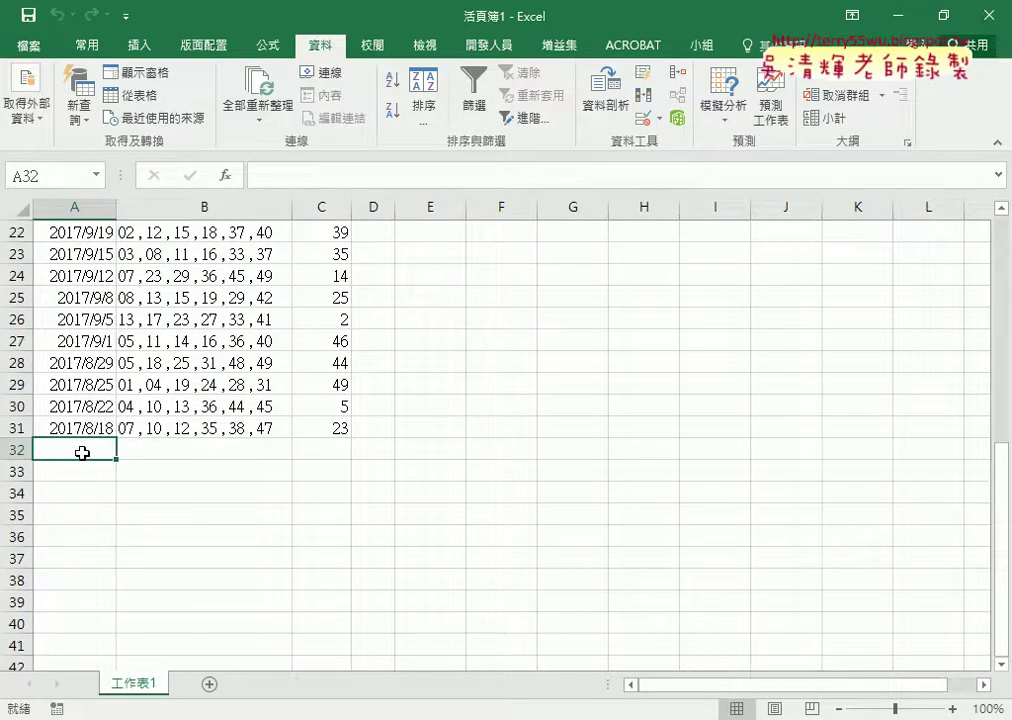